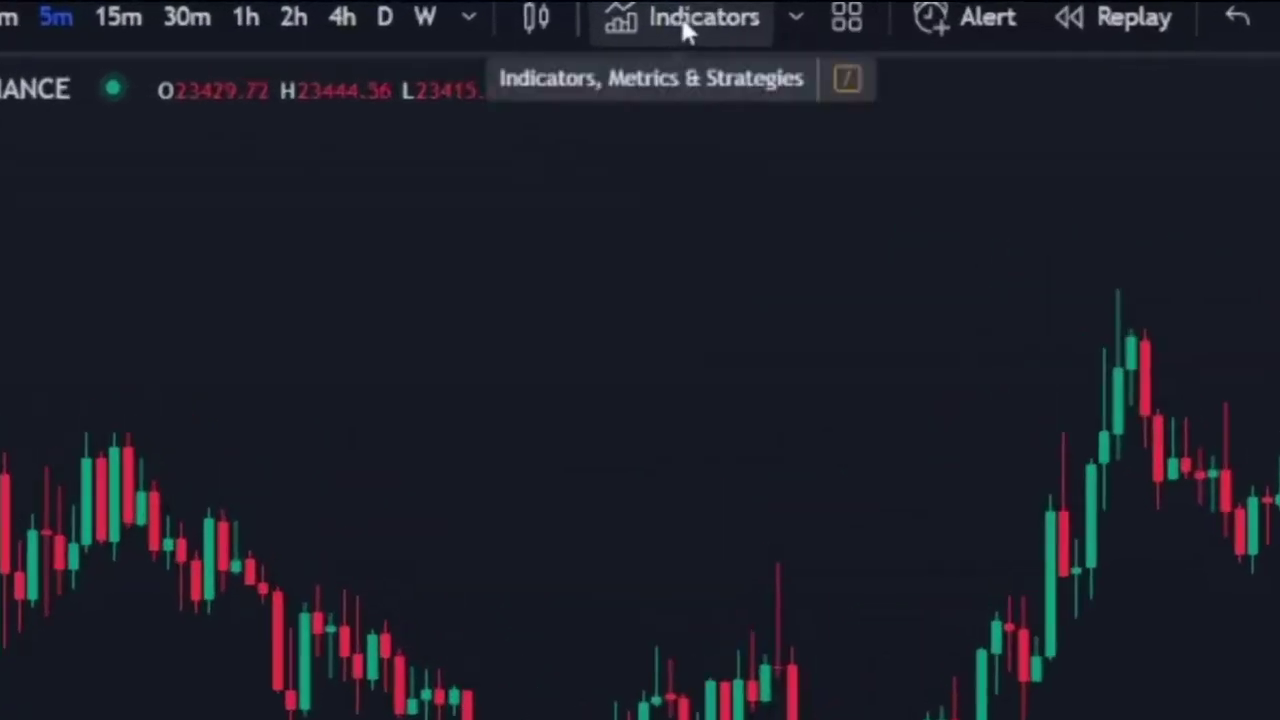
Search indicators for 'machin' and add Machine Learning: Lorentzian Classification to the chart
{"action": "left_click", "coordinate": [686, 31]}
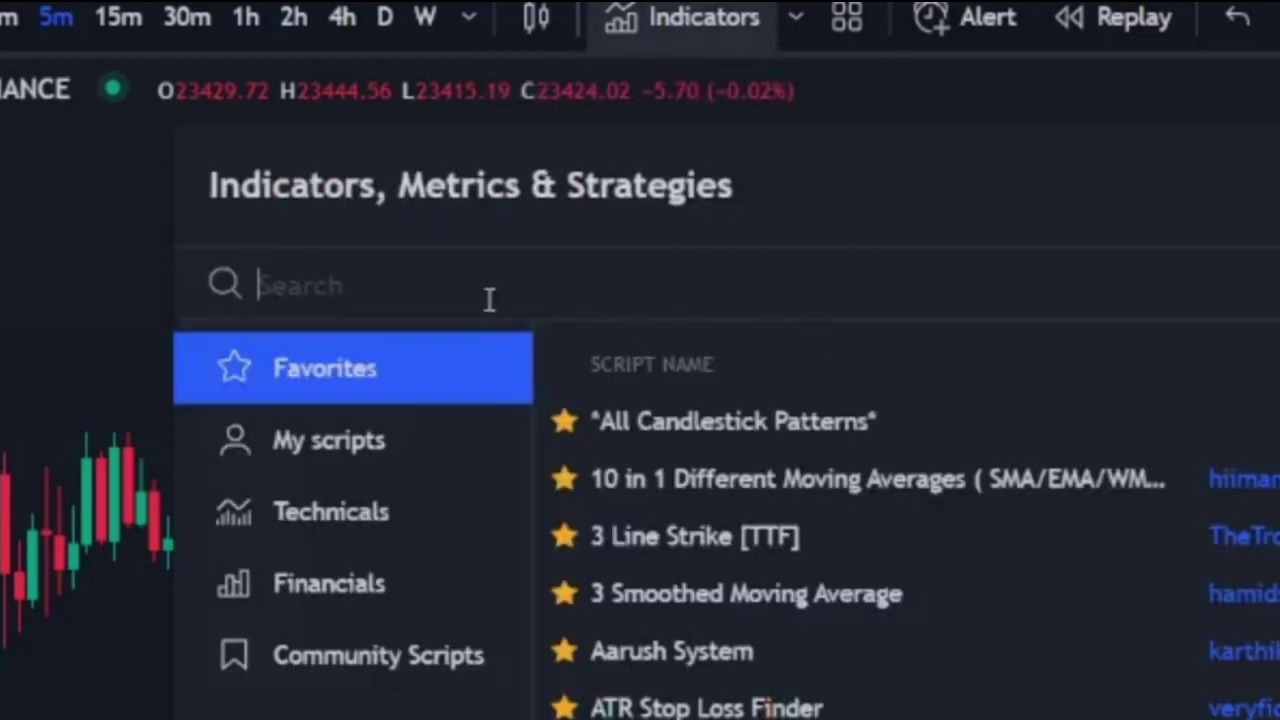
{"action": "type", "text": "machine"}
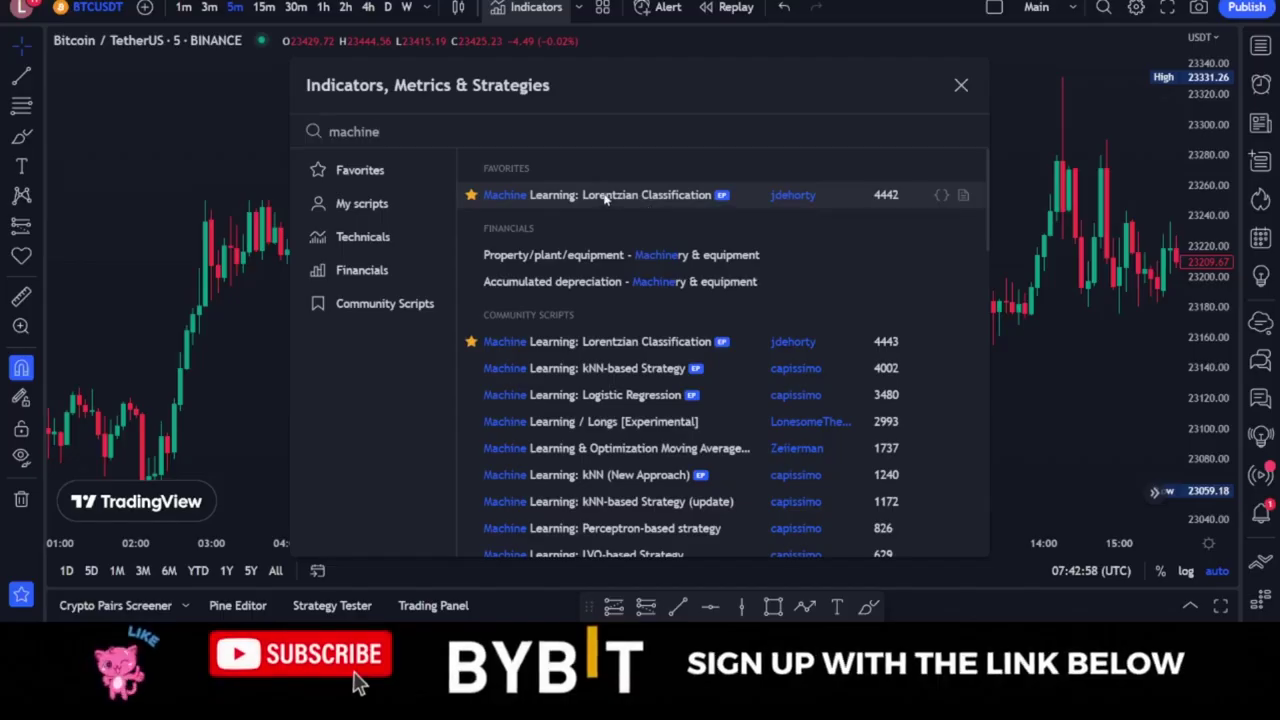
{"action": "left_click", "coordinate": [605, 195]}
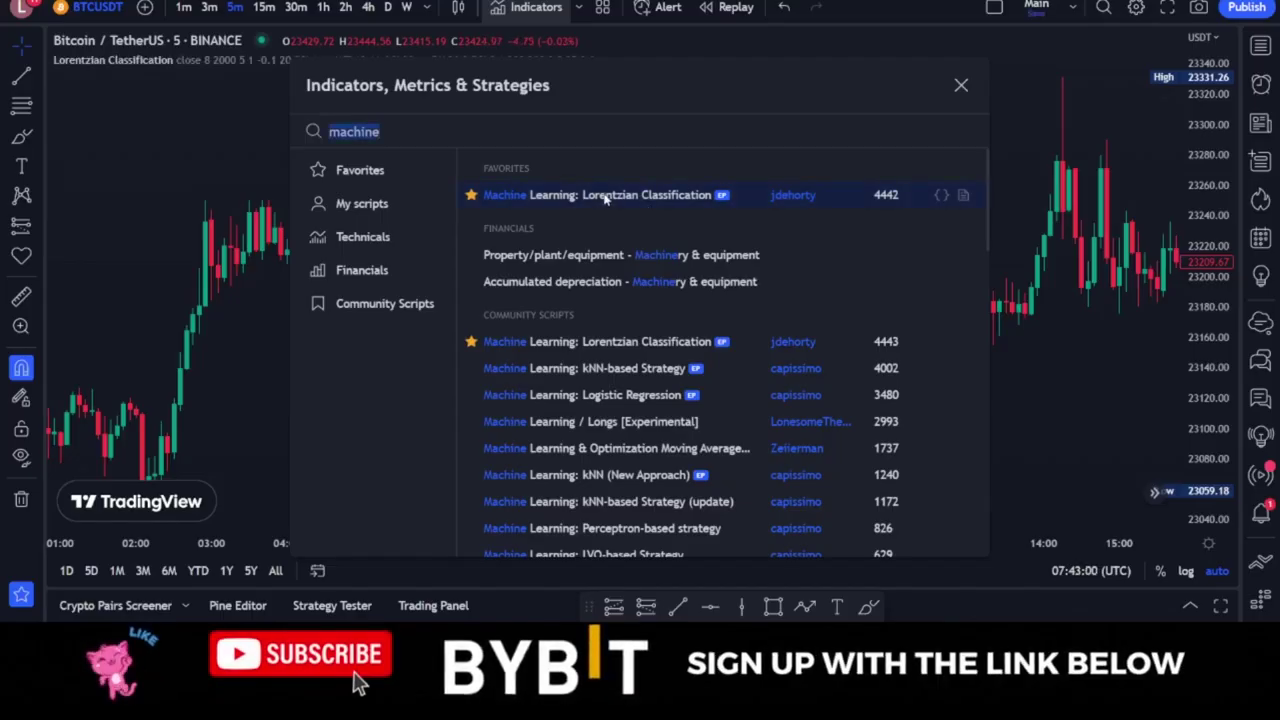
{"action": "key", "text": "Escape"}
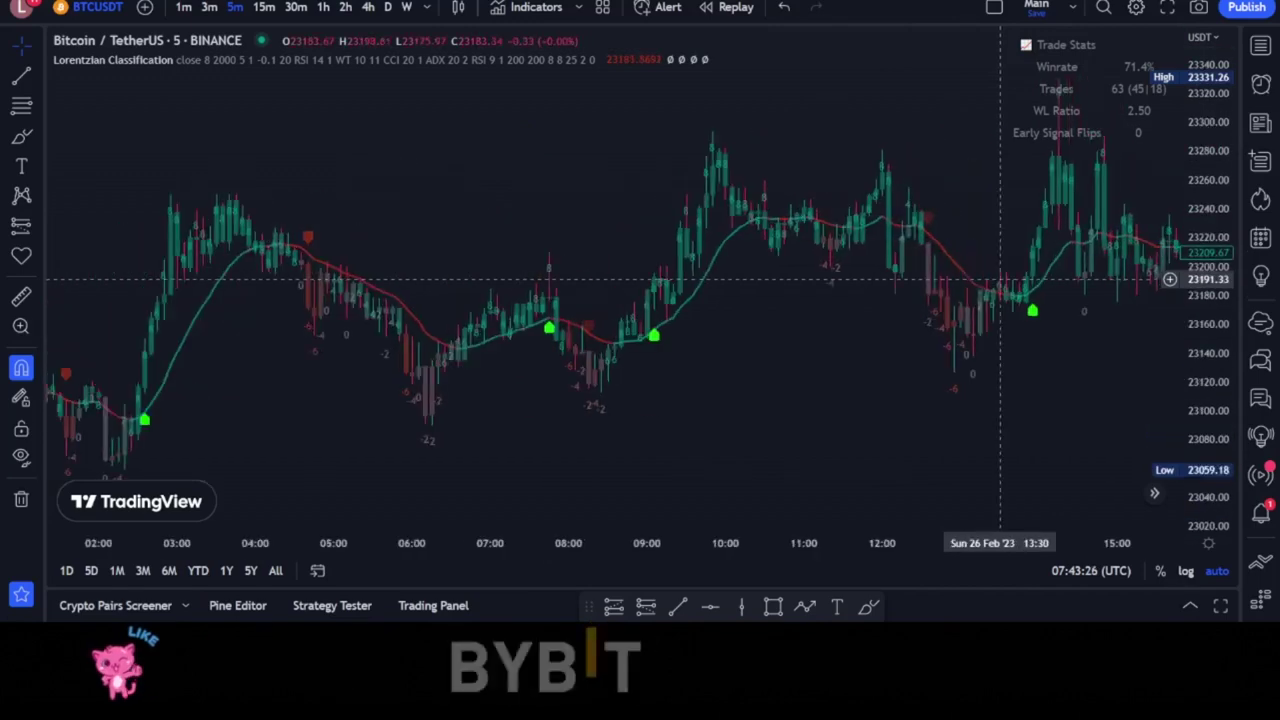
{"action": "scroll", "coordinate": [1000, 279], "scroll_direction": "up", "scroll_amount": 1}
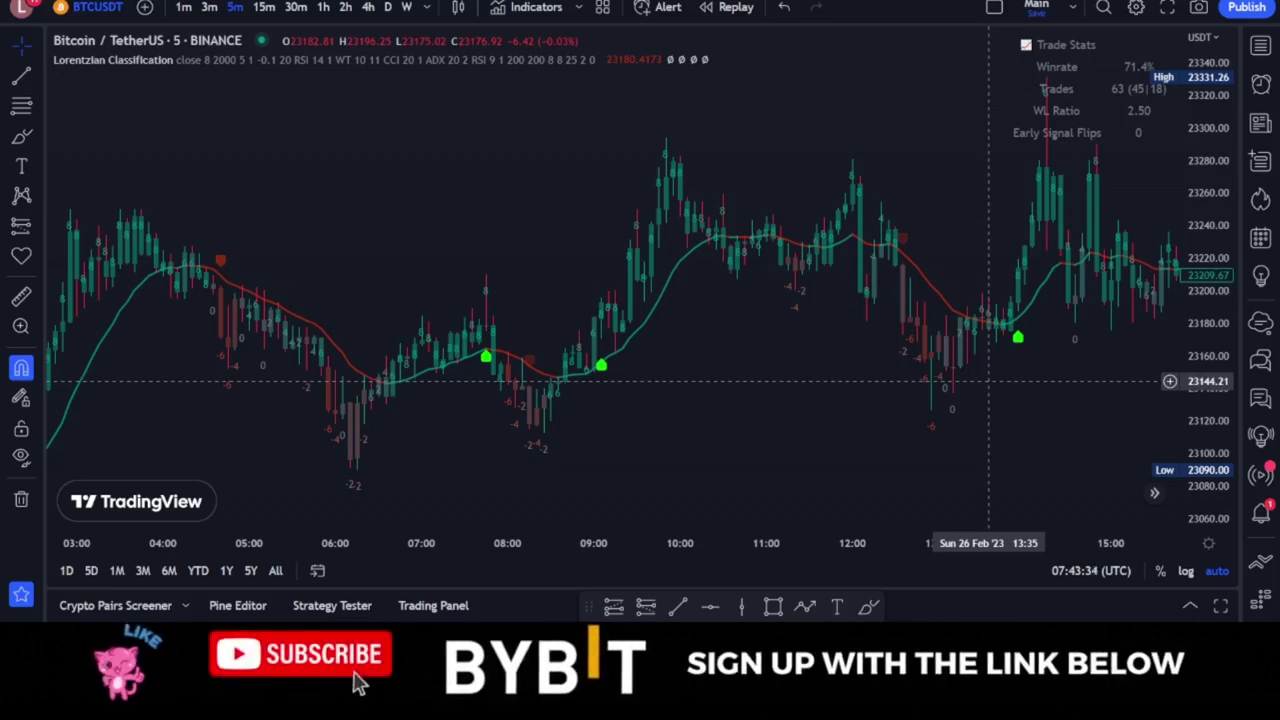
{"action": "scroll", "coordinate": [1003, 356], "scroll_direction": "down", "scroll_amount": 1}
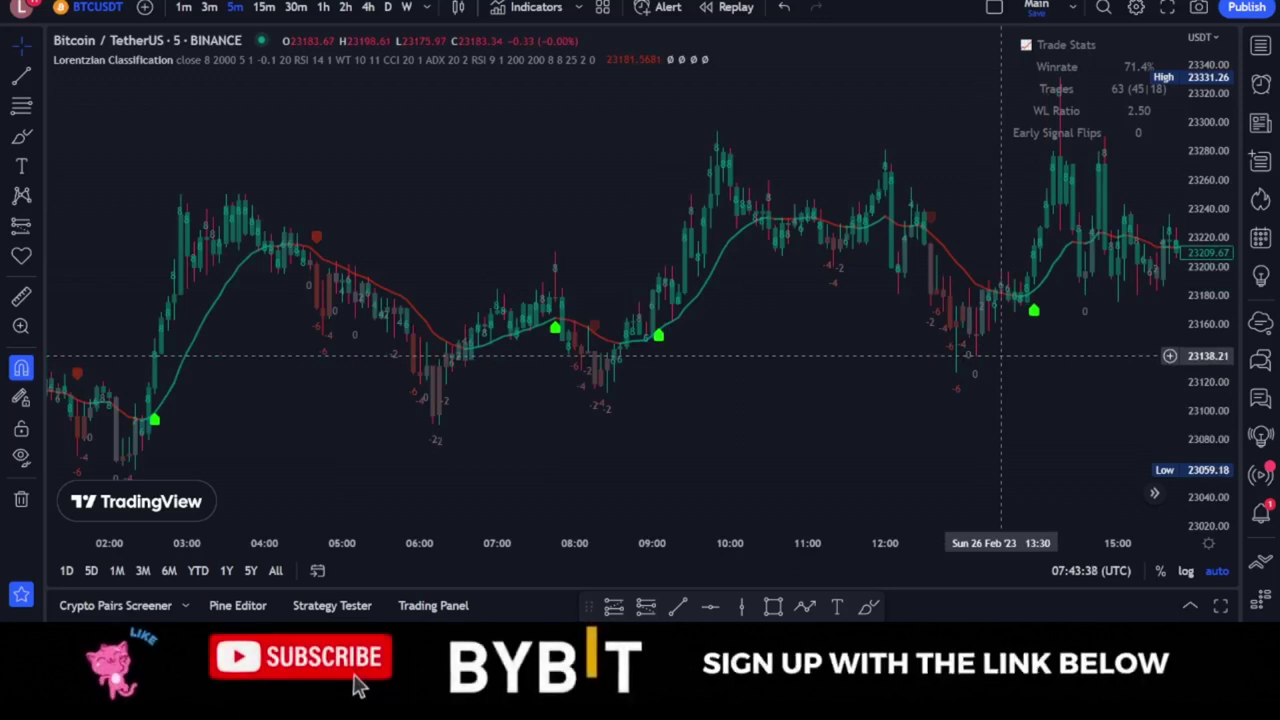
{"action": "scroll", "coordinate": [1001, 353], "scroll_direction": "up", "scroll_amount": 2}
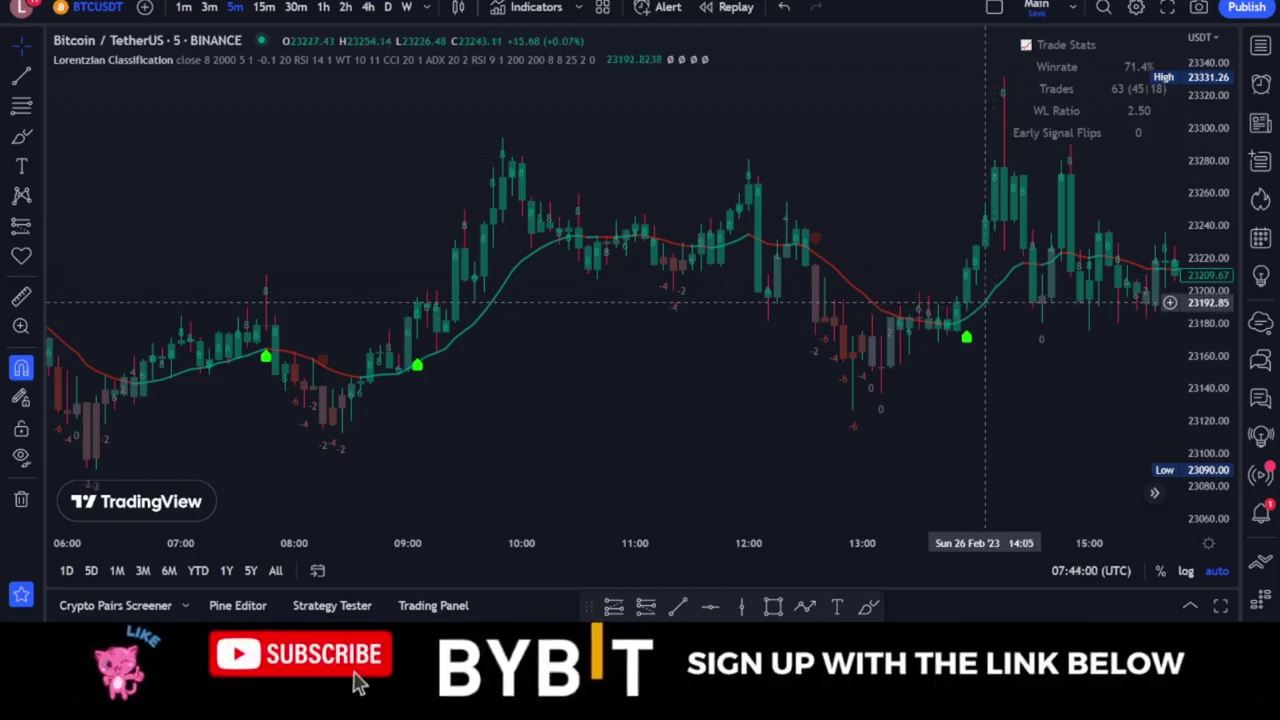
{"action": "scroll", "coordinate": [462, 160], "scroll_direction": "down", "scroll_amount": 3}
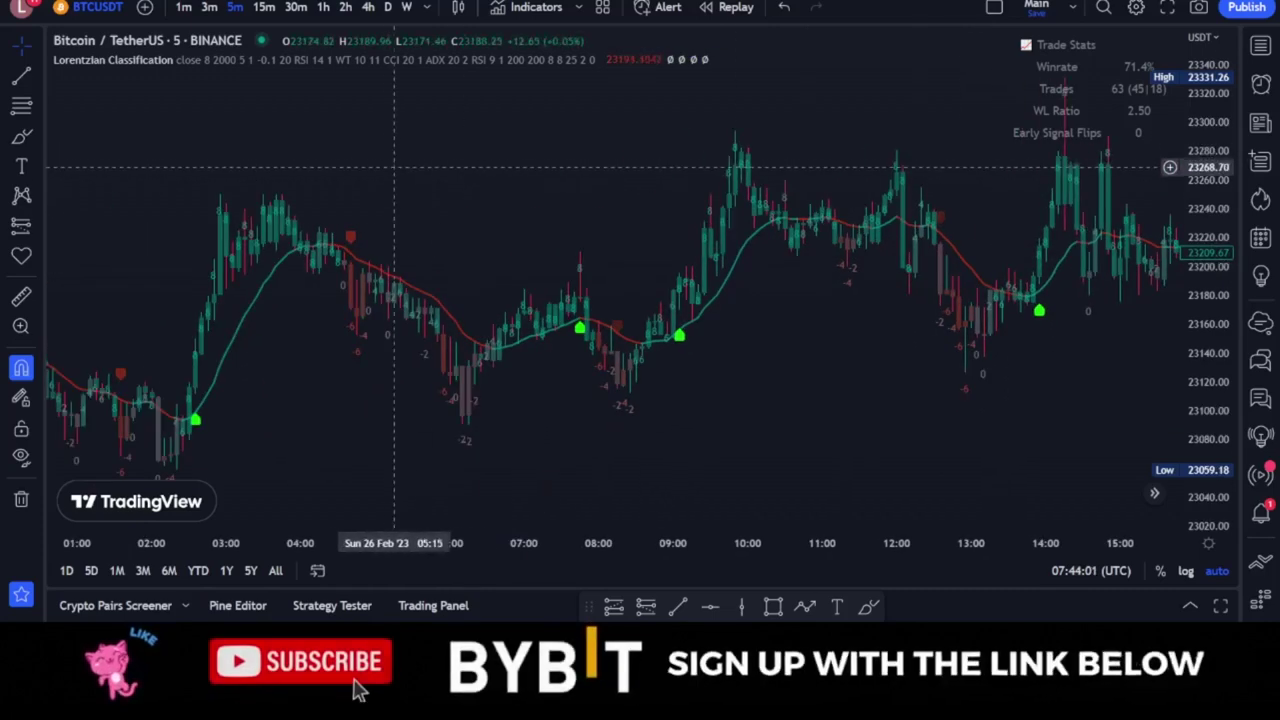
Search indicators for 'ema' and add Moving Average Exponential to the chart
{"action": "left_click", "coordinate": [536, 8]}
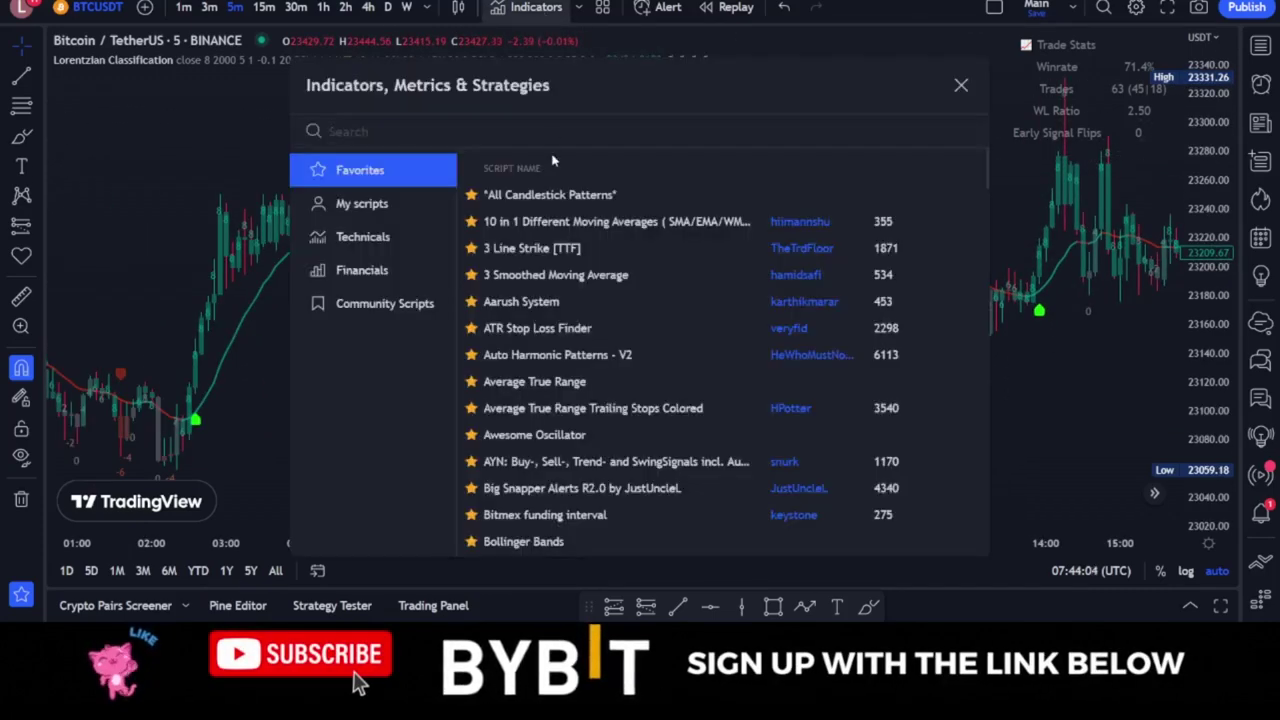
{"action": "type", "text": "ema"}
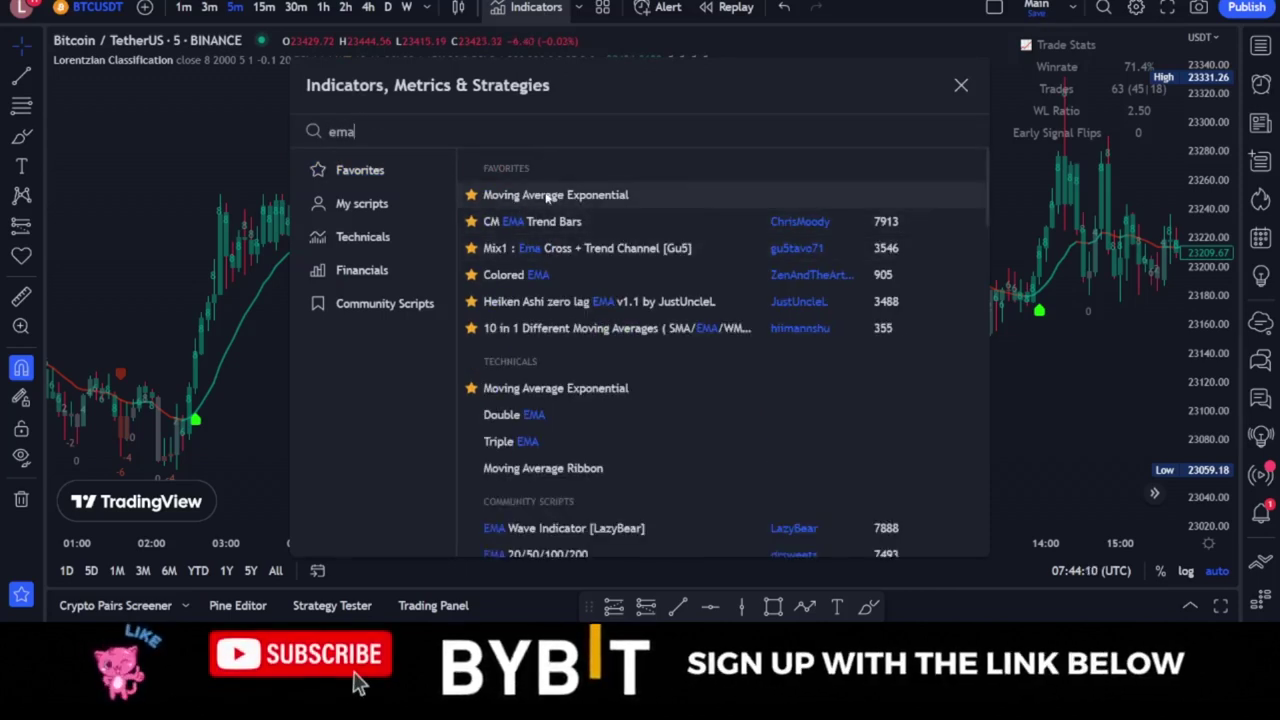
{"action": "left_click", "coordinate": [537, 203]}
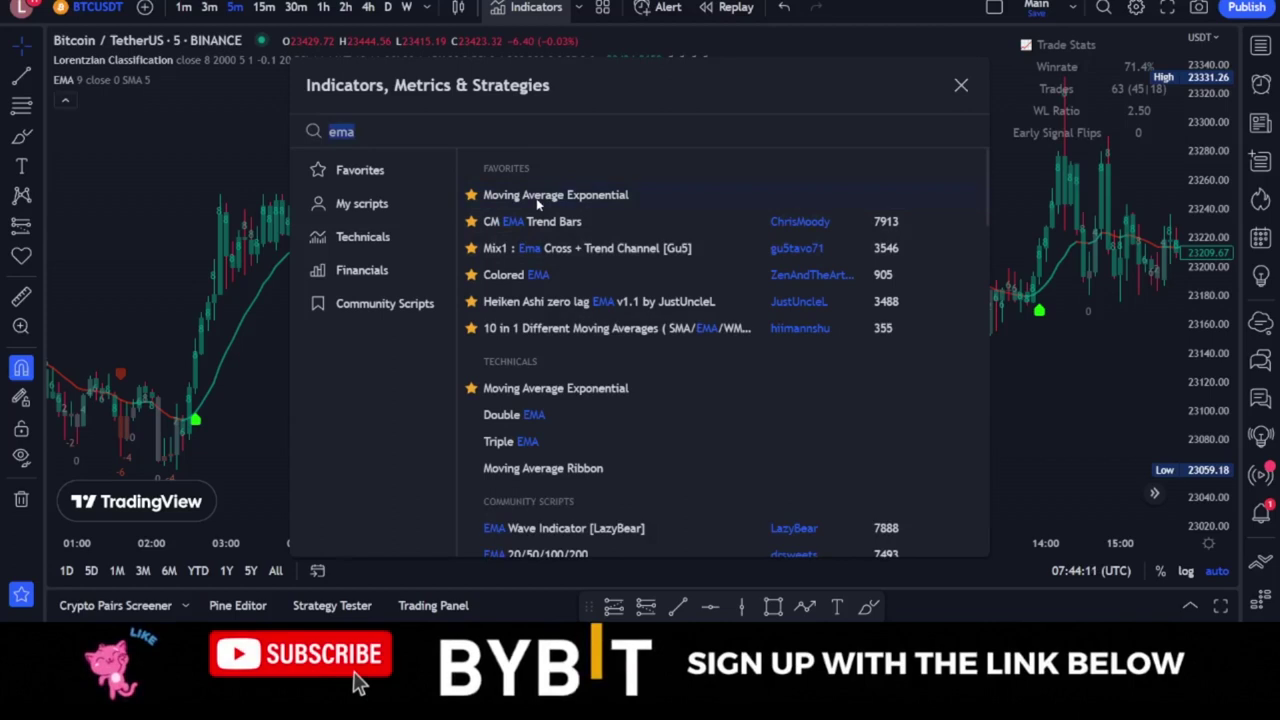
{"action": "left_click", "coordinate": [961, 86]}
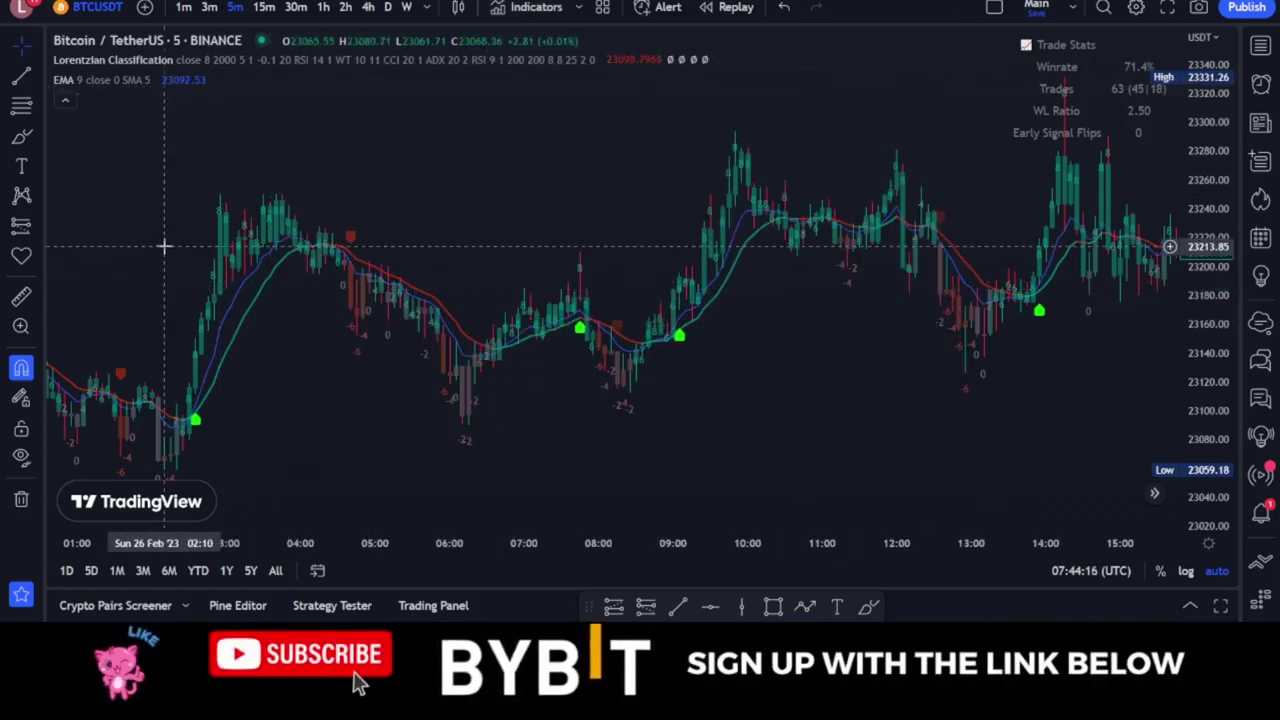
In the EMA settings, set the line colour to white and the Length to 200
{"action": "left_click", "coordinate": [66, 103]}
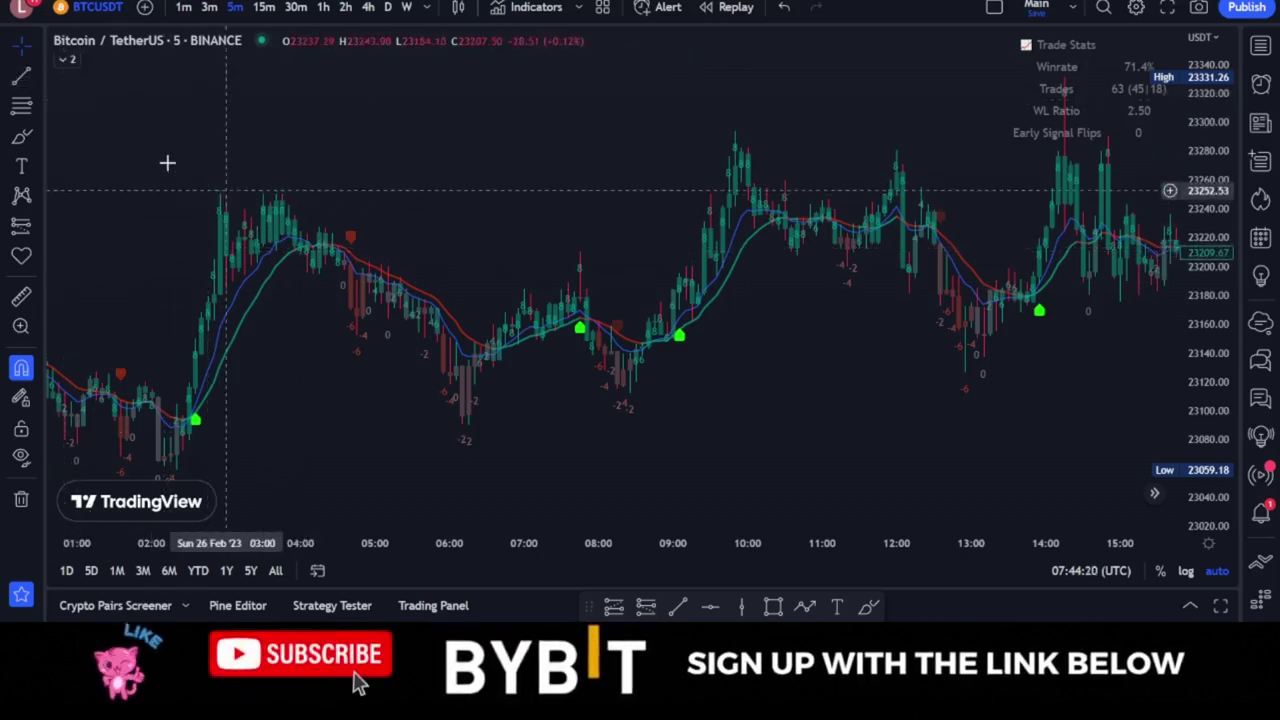
{"action": "left_click", "coordinate": [67, 61]}
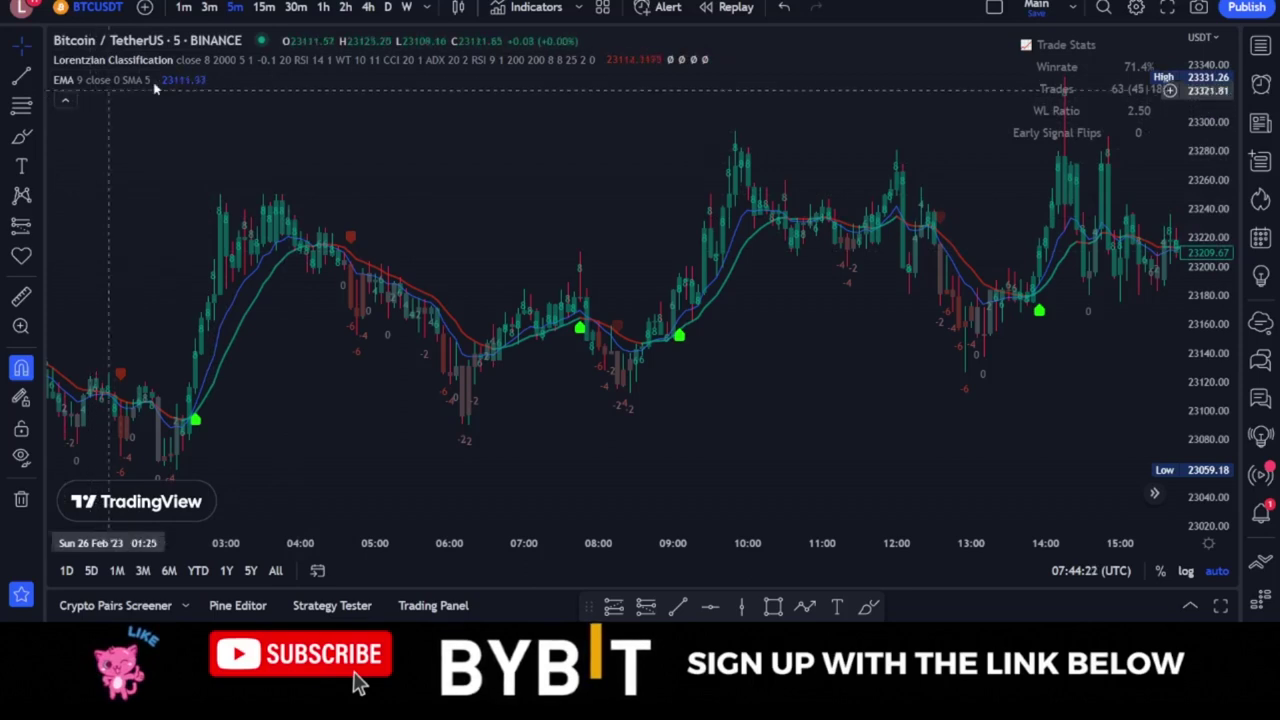
{"action": "left_click", "coordinate": [188, 80]}
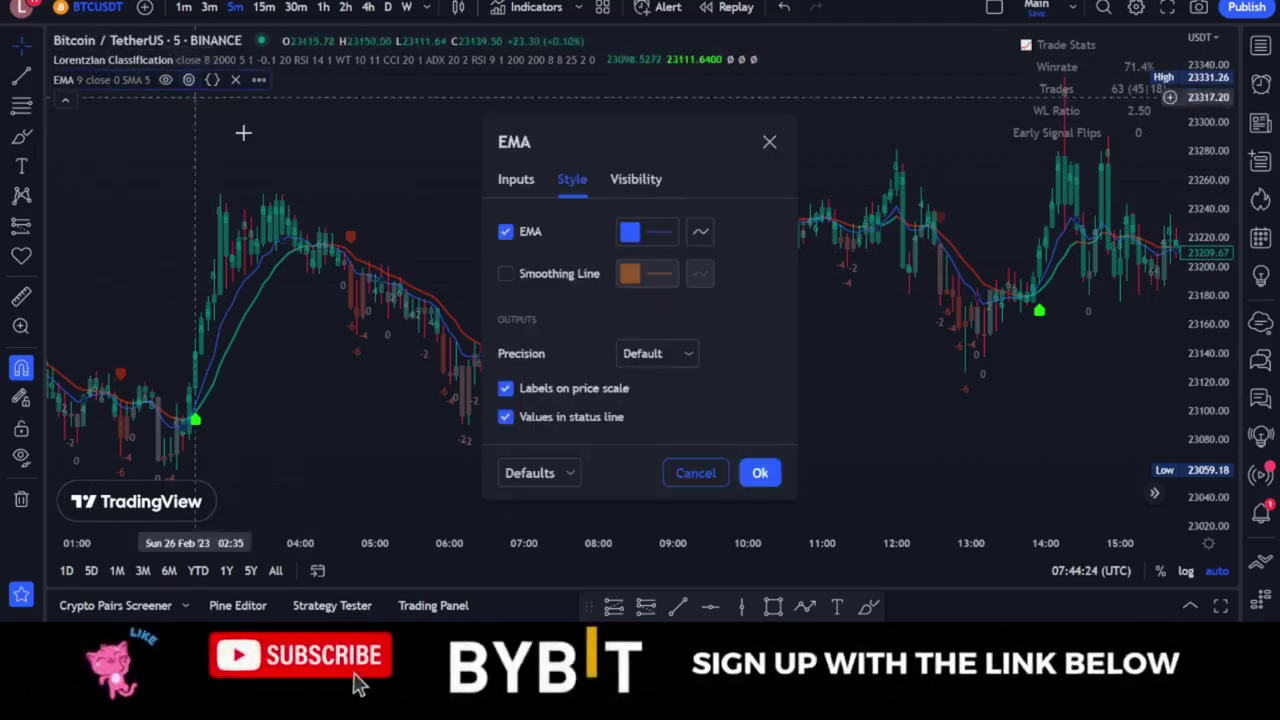
{"action": "left_click", "coordinate": [636, 233]}
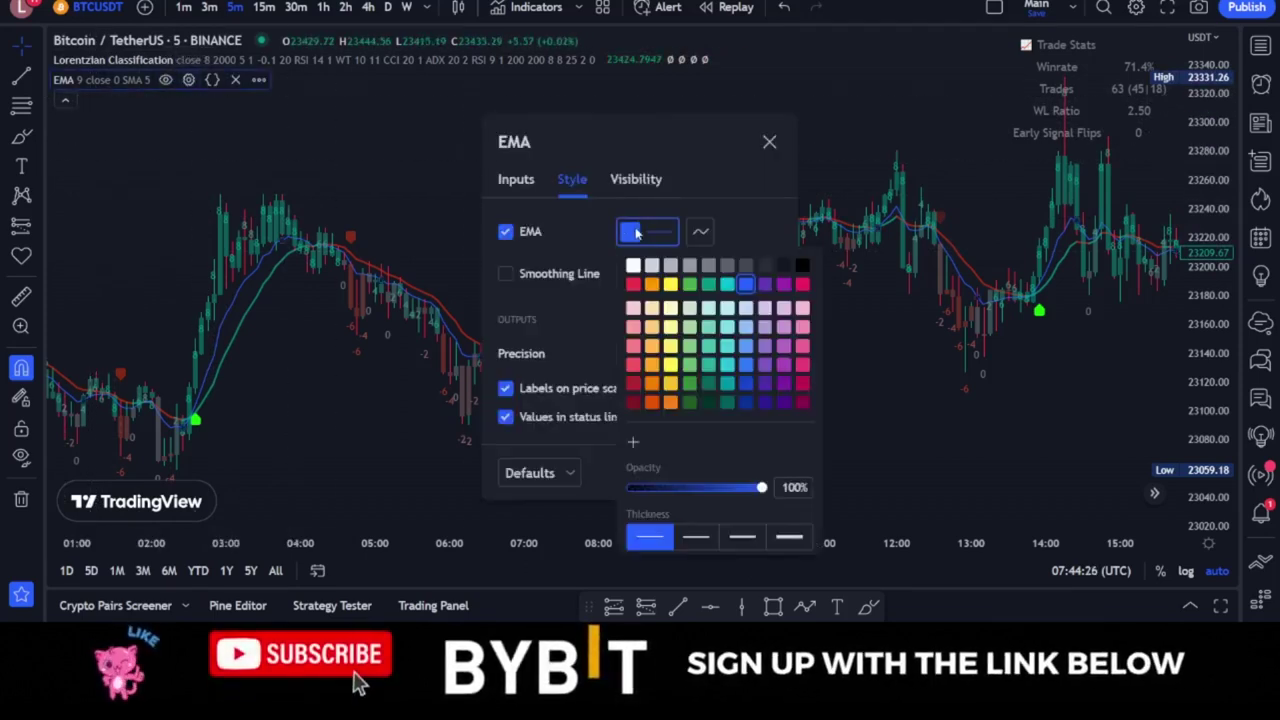
{"action": "left_click", "coordinate": [633, 265]}
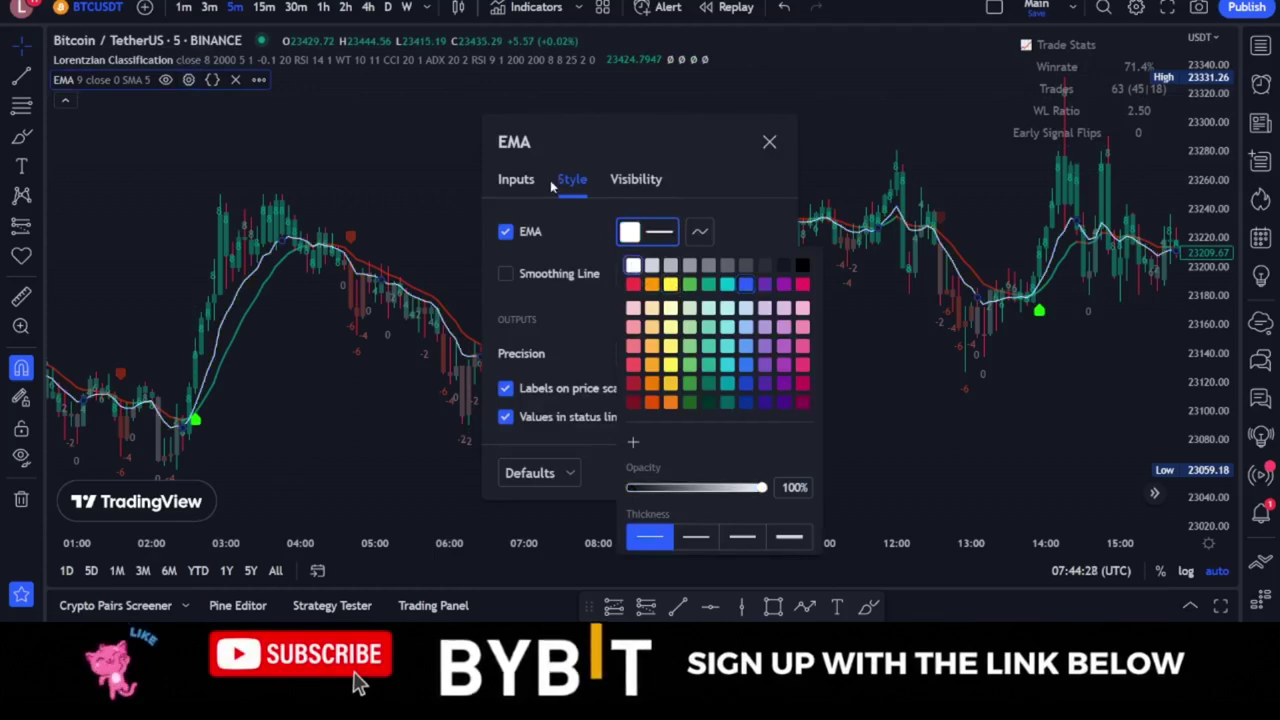
{"action": "left_click", "coordinate": [517, 179]}
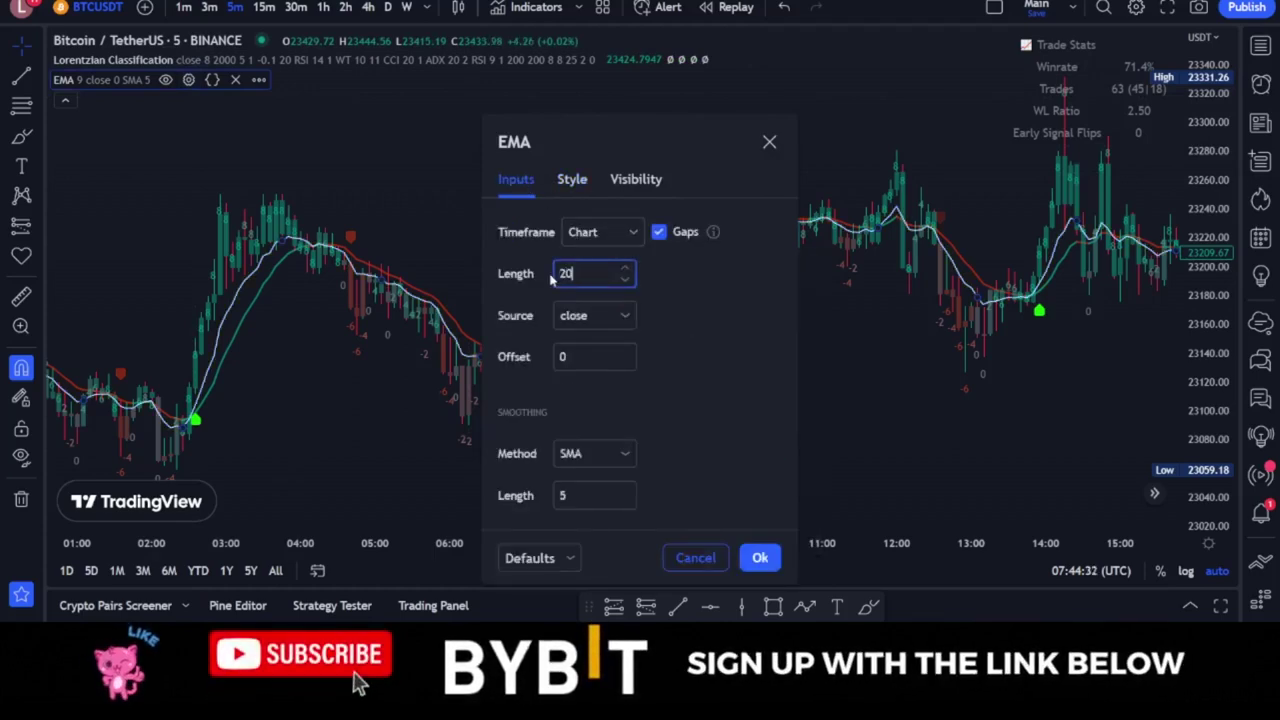
{"action": "left_click", "coordinate": [710, 358]}
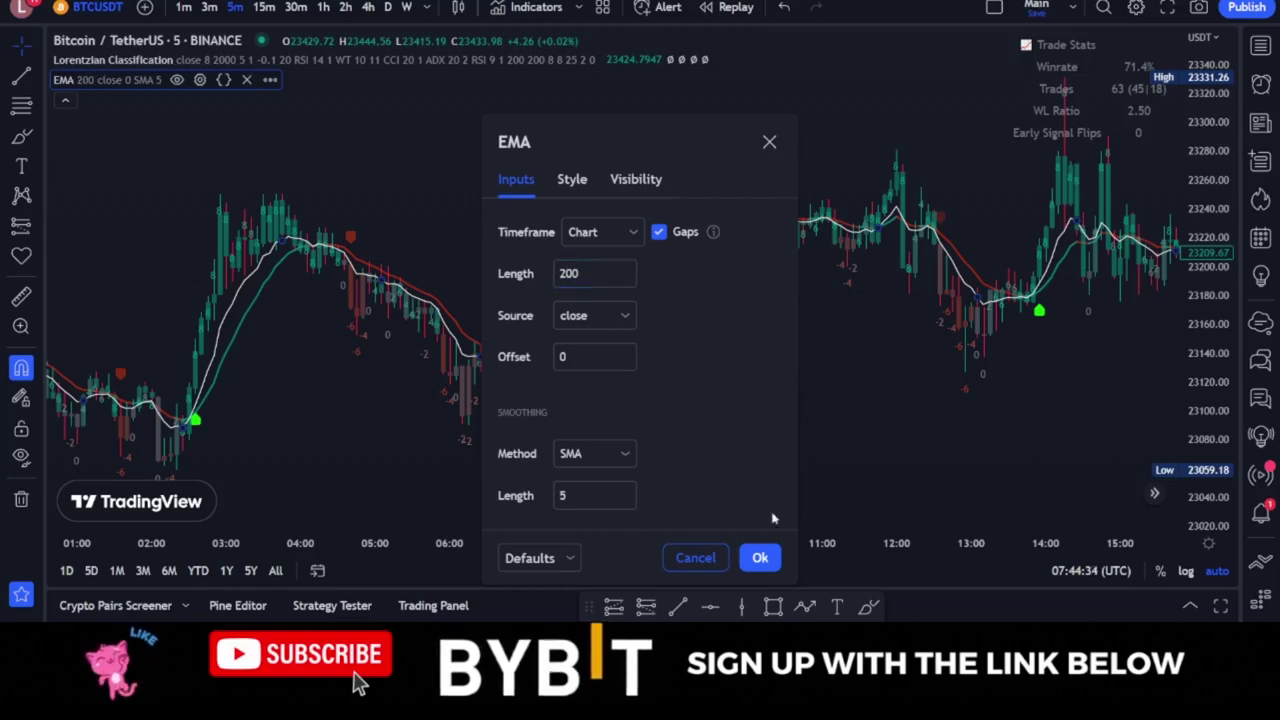
{"action": "left_click", "coordinate": [760, 558]}
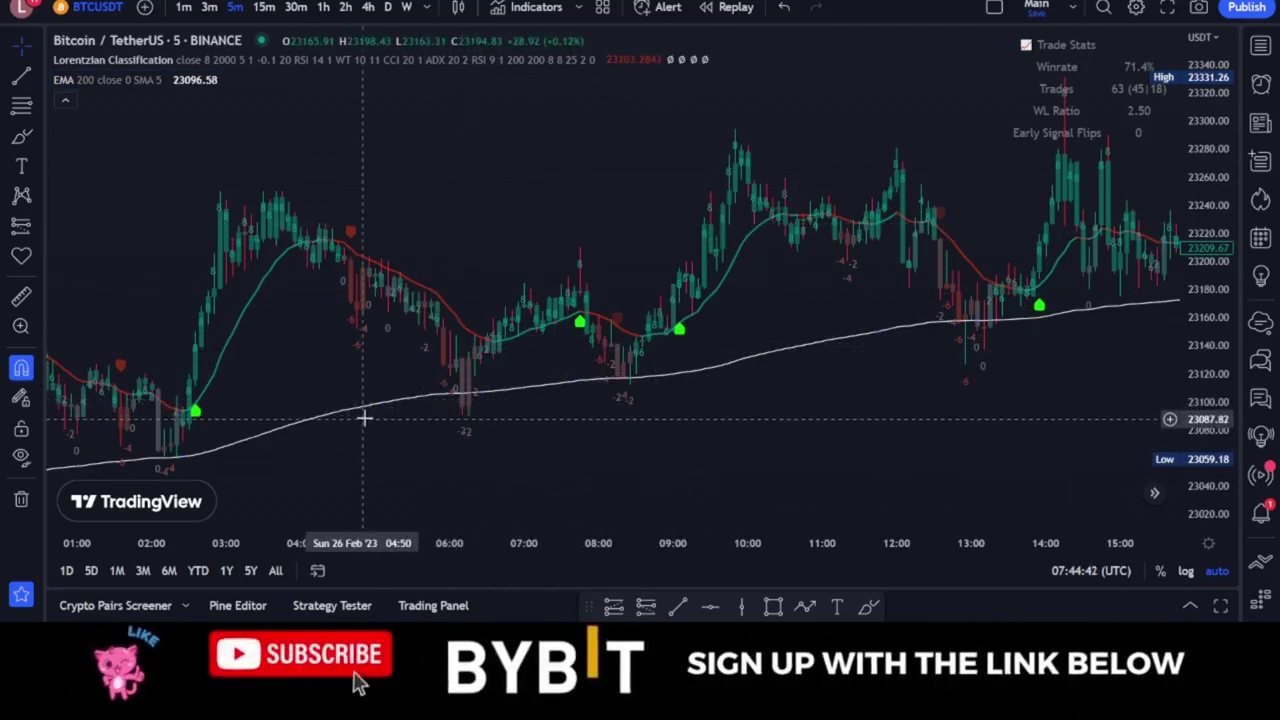
{"action": "scroll", "coordinate": [369, 418], "scroll_direction": "down", "scroll_amount": 3}
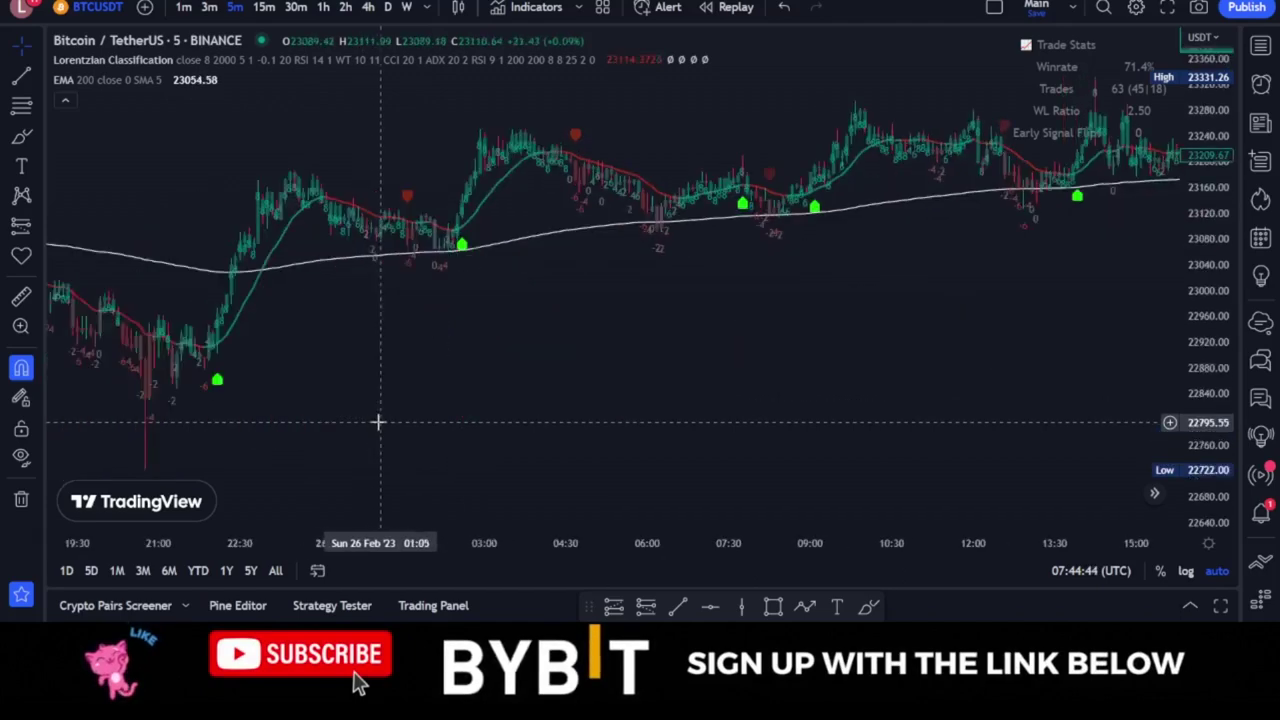
Review earlier signals against the 200 EMA, then show the chart full-screen with Shift+F
{"action": "scroll", "coordinate": [375, 418], "scroll_direction": "up", "scroll_amount": 3}
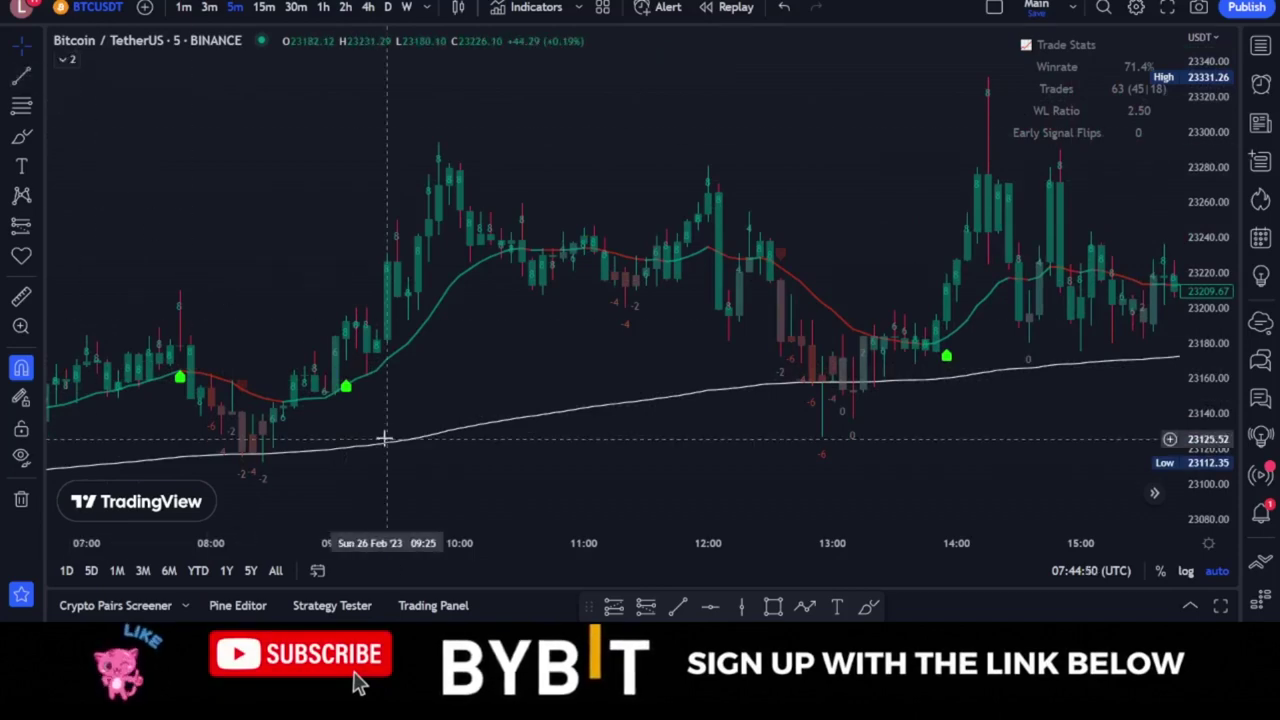
{"action": "scroll", "coordinate": [385, 434], "scroll_direction": "down", "scroll_amount": 2}
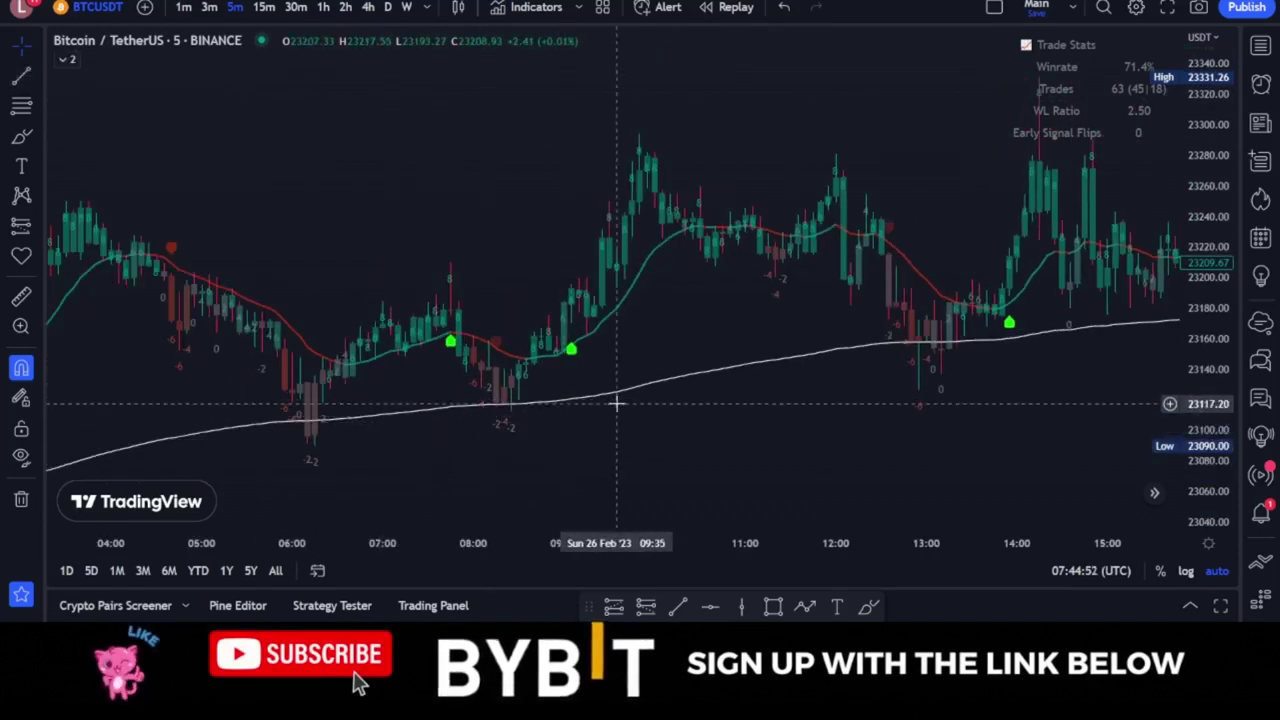
{"action": "scroll", "coordinate": [614, 402], "scroll_direction": "down", "scroll_amount": 4}
{"action": "left_click_drag", "start_coordinate": [524, 401], "coordinate": [840, 400]}
{"action": "left_click_drag", "start_coordinate": [141, 386], "coordinate": [826, 423]}
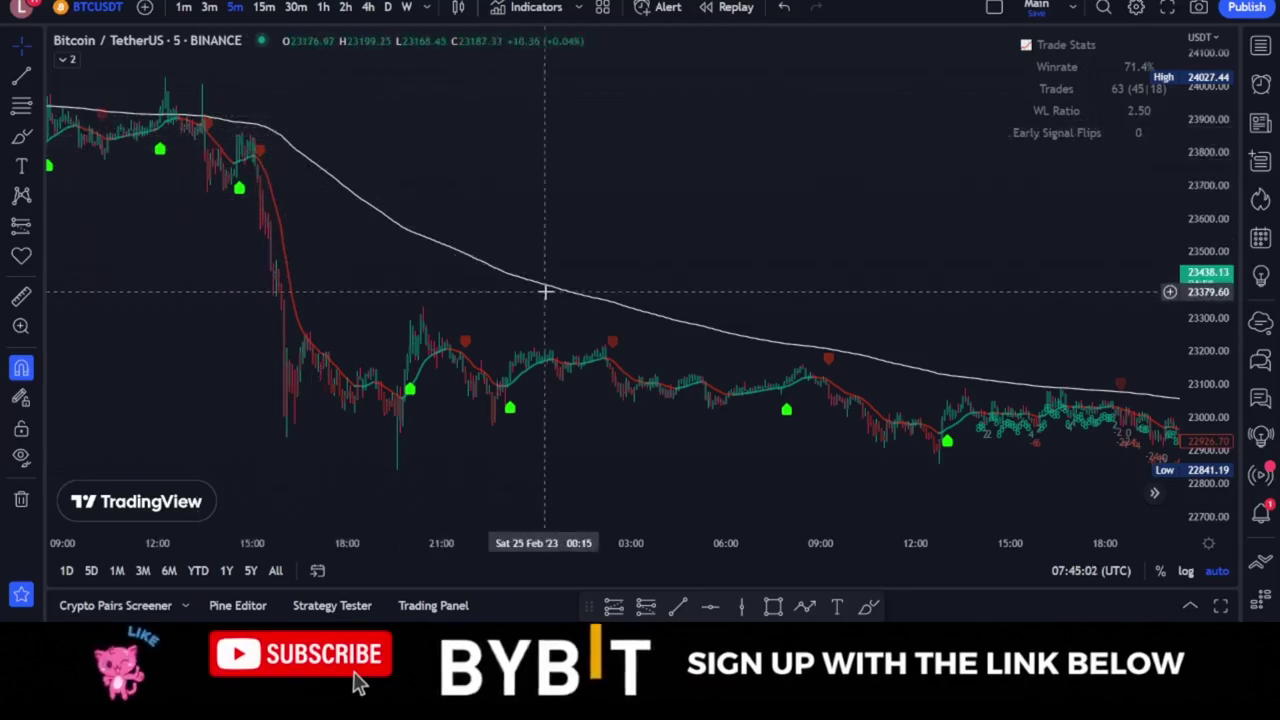
{"action": "scroll", "coordinate": [501, 304], "scroll_direction": "up", "scroll_amount": 5}
{"action": "scroll", "coordinate": [189, 234], "scroll_direction": "down", "scroll_amount": 5}
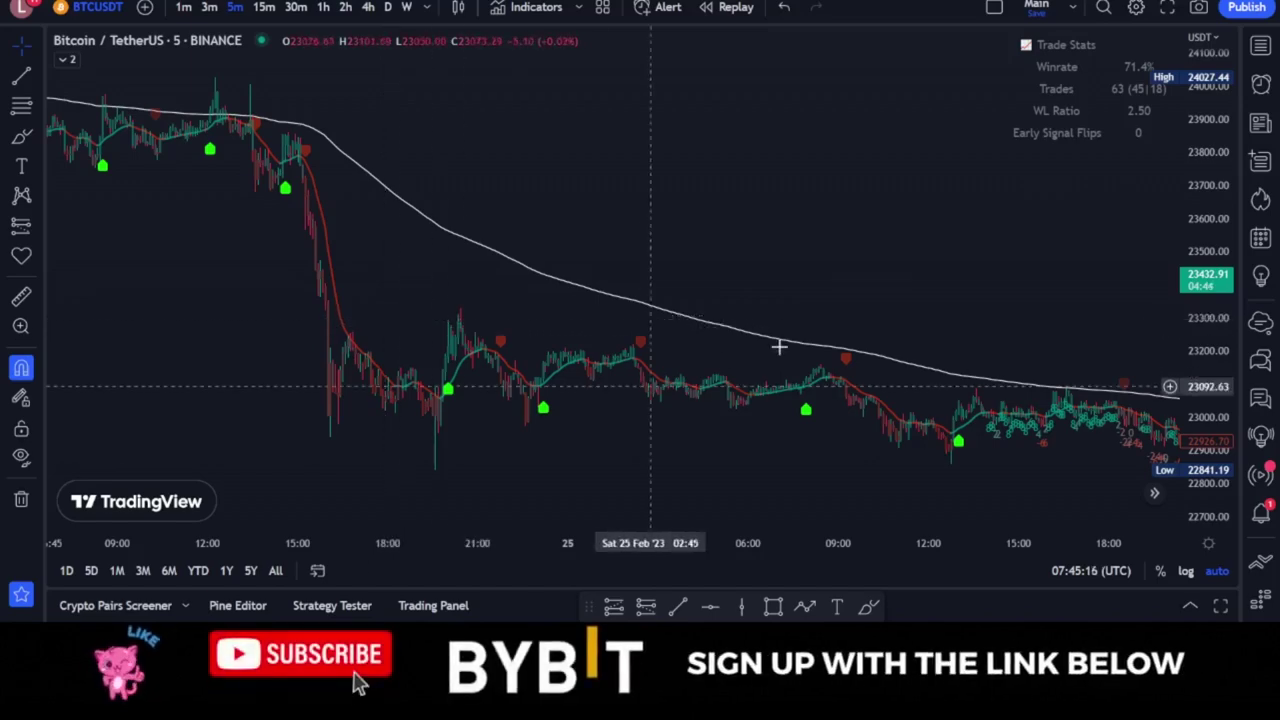
{"action": "left_click_drag", "start_coordinate": [777, 349], "coordinate": [140, 211]}
{"action": "left_click_drag", "start_coordinate": [860, 400], "coordinate": [251, 334]}
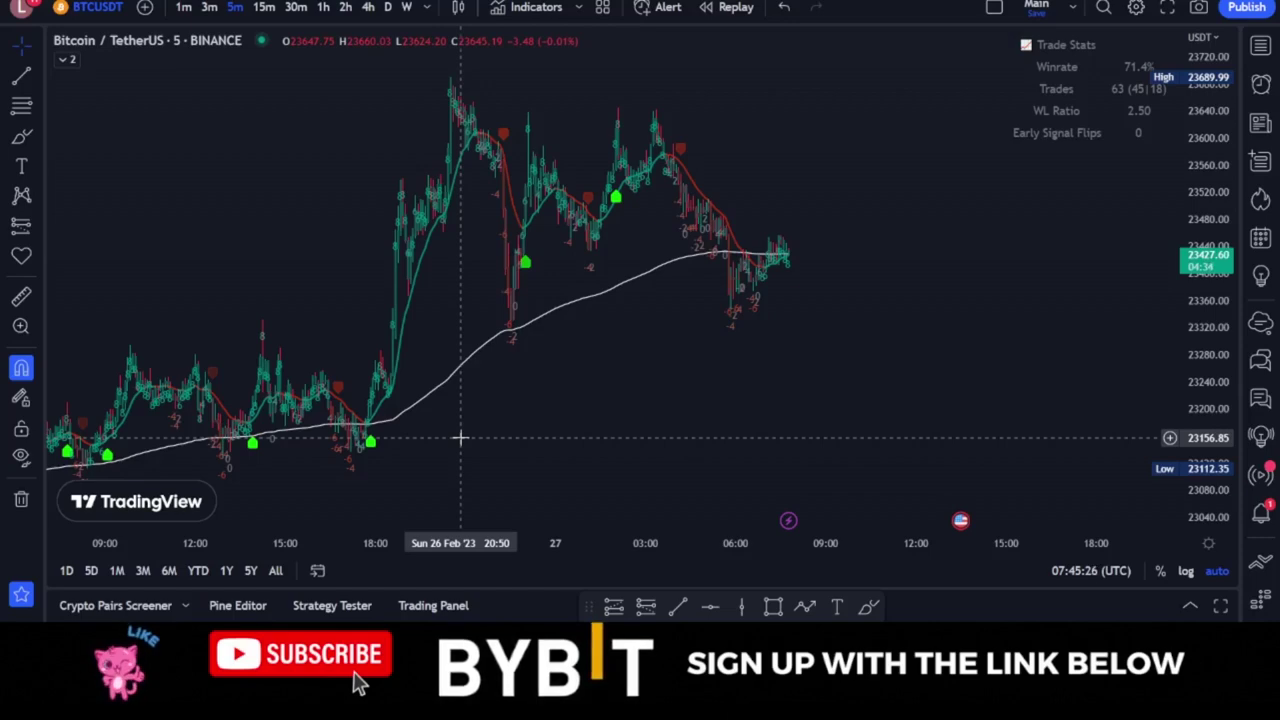
{"action": "key", "text": "shift+f"}
Pan to 26 Feb around 17:50 and pick the first favourites drawing tool
{"action": "left_click_drag", "start_coordinate": [338, 385], "coordinate": [459, 372]}
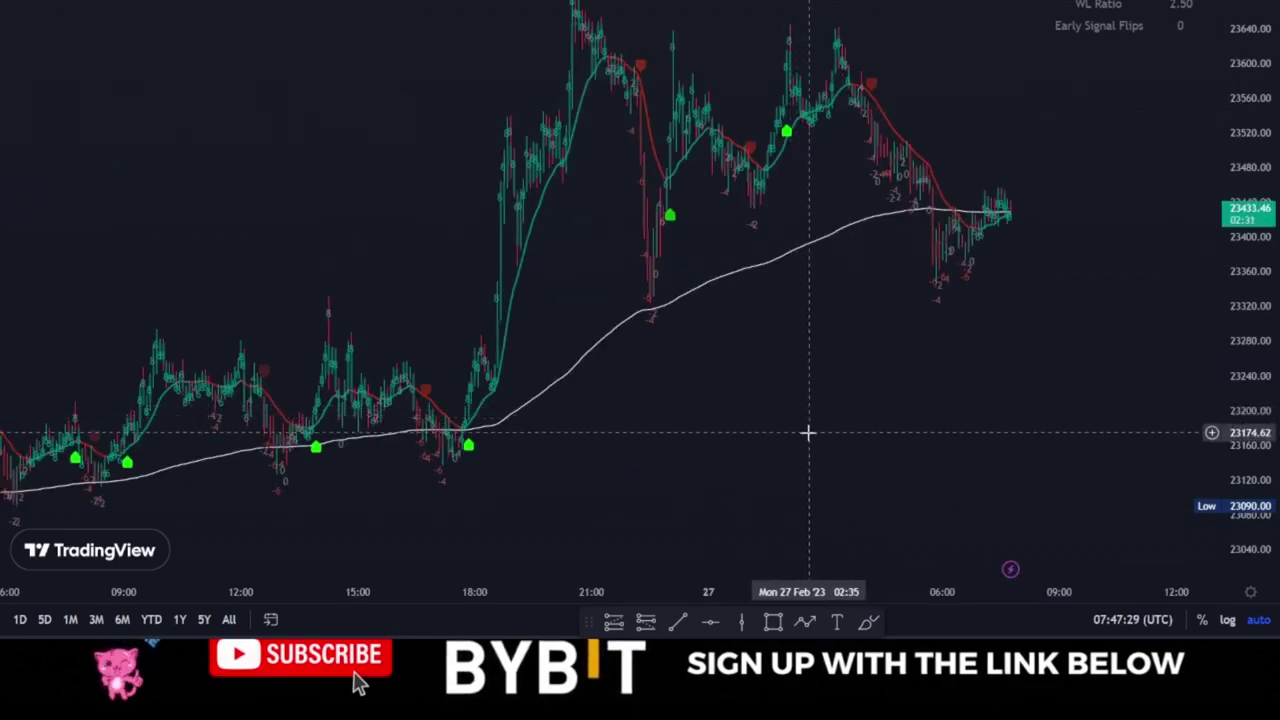
{"action": "scroll", "coordinate": [378, 358], "scroll_direction": "down", "scroll_amount": 1}
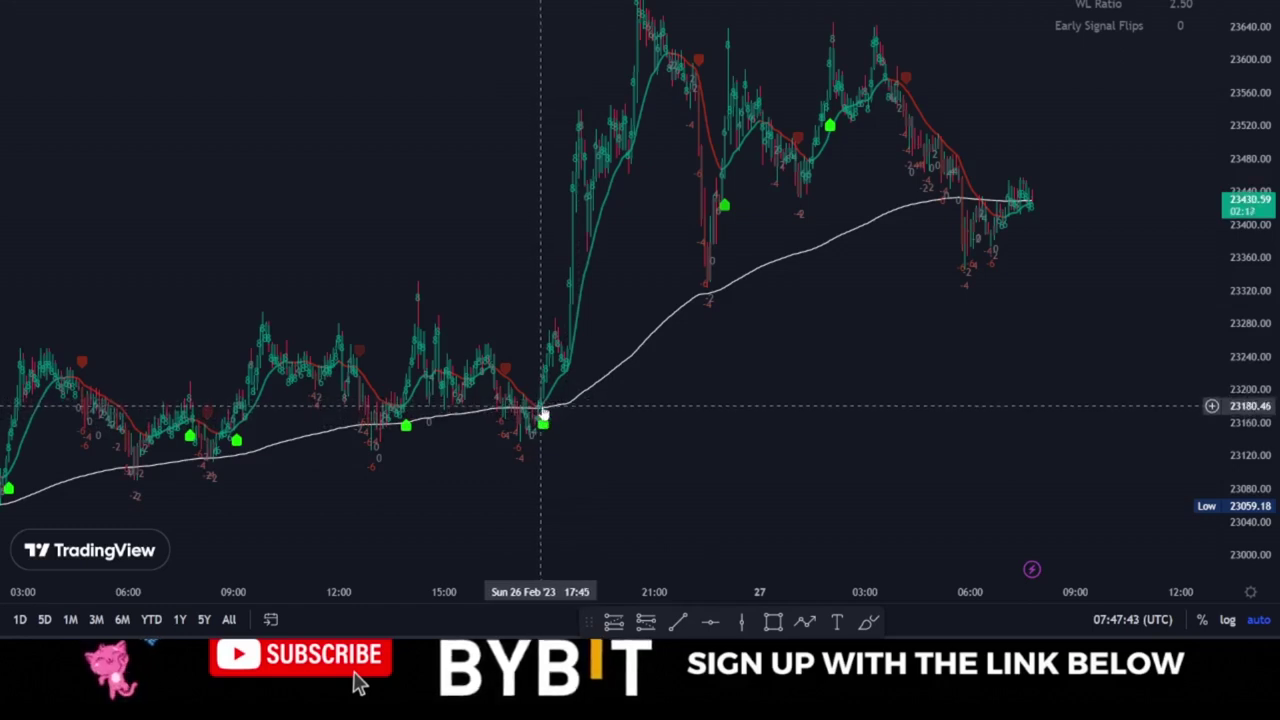
{"action": "left_click", "coordinate": [613, 622]}
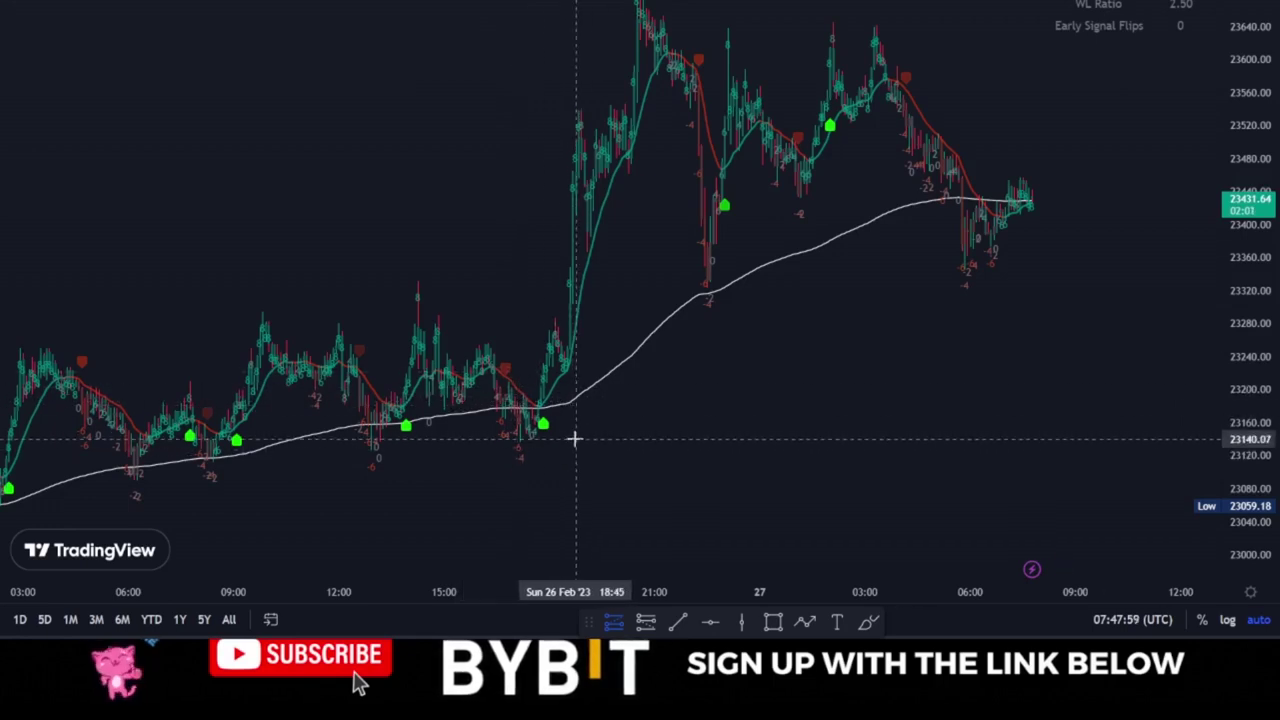
Place a long position at the 26 Feb 18:25 buy signal with a 59.00 stop and raised target
{"action": "left_click", "coordinate": [564, 370]}
{"action": "left_click_drag", "start_coordinate": [564, 267], "coordinate": [567, 229]}
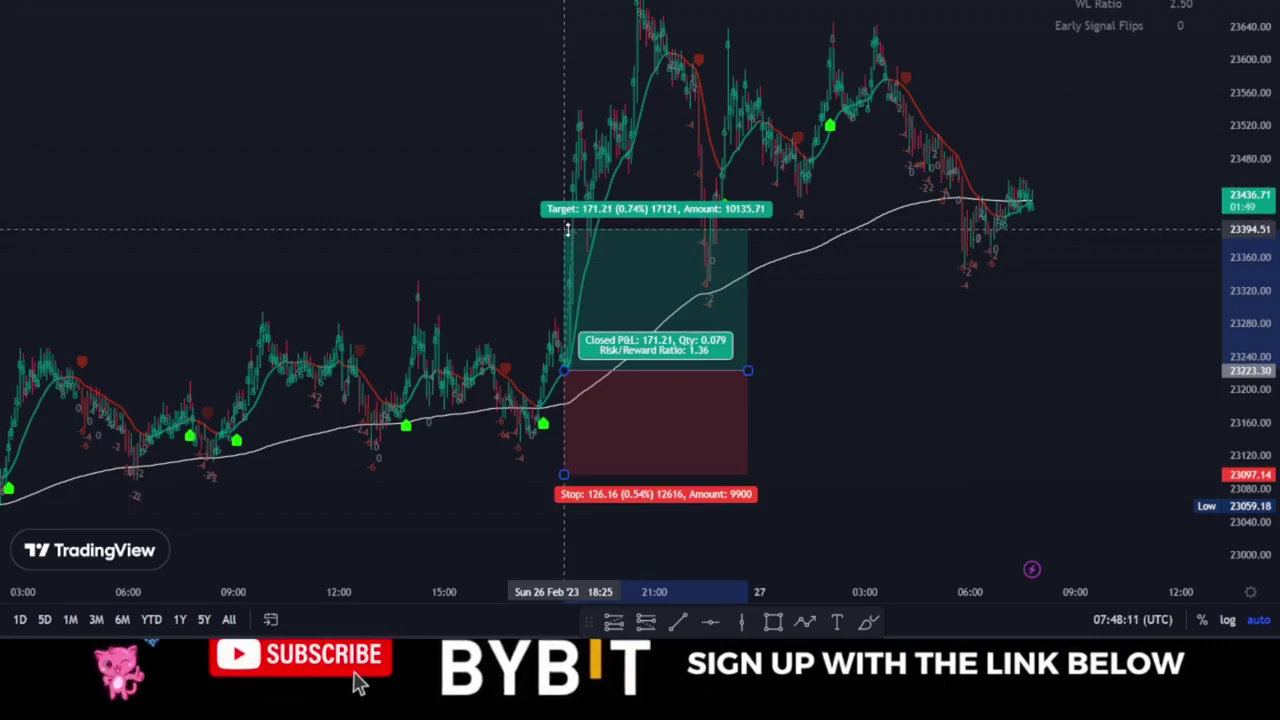
{"action": "mouse_move", "coordinate": [566, 229]}
{"action": "left_mouse_down"}
{"action": "mouse_move", "coordinate": [576, 174]}
{"action": "mouse_move", "coordinate": [583, 244]}
{"action": "left_mouse_up"}
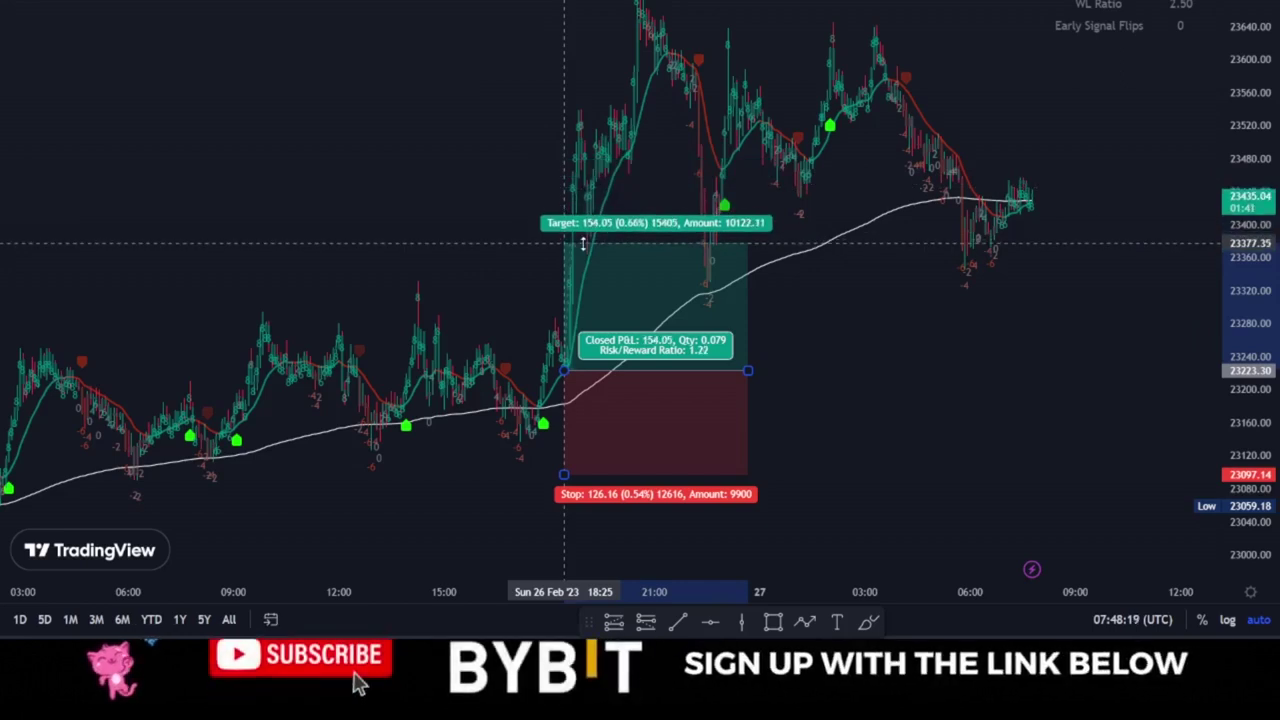
{"action": "left_click_drag", "start_coordinate": [583, 244], "coordinate": [581, 213]}
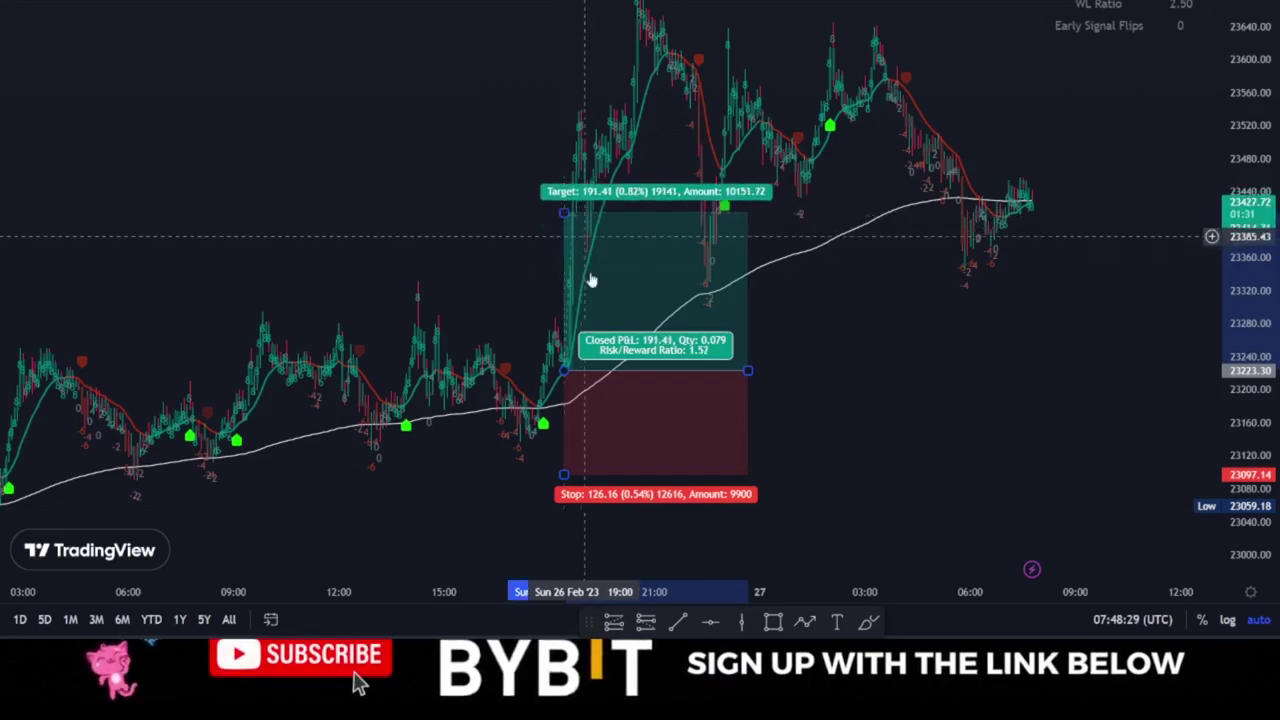
{"action": "left_click_drag", "start_coordinate": [564, 474], "coordinate": [566, 421]}
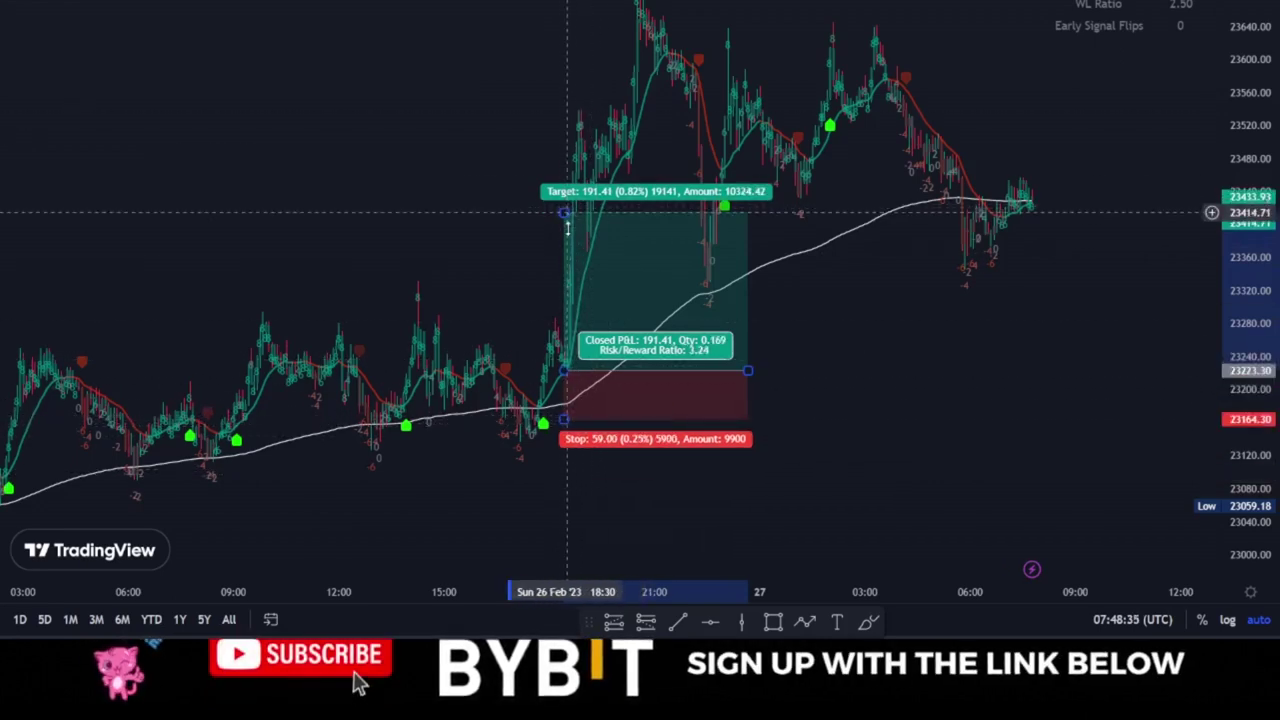
{"action": "left_click_drag", "start_coordinate": [565, 212], "coordinate": [567, 232]}
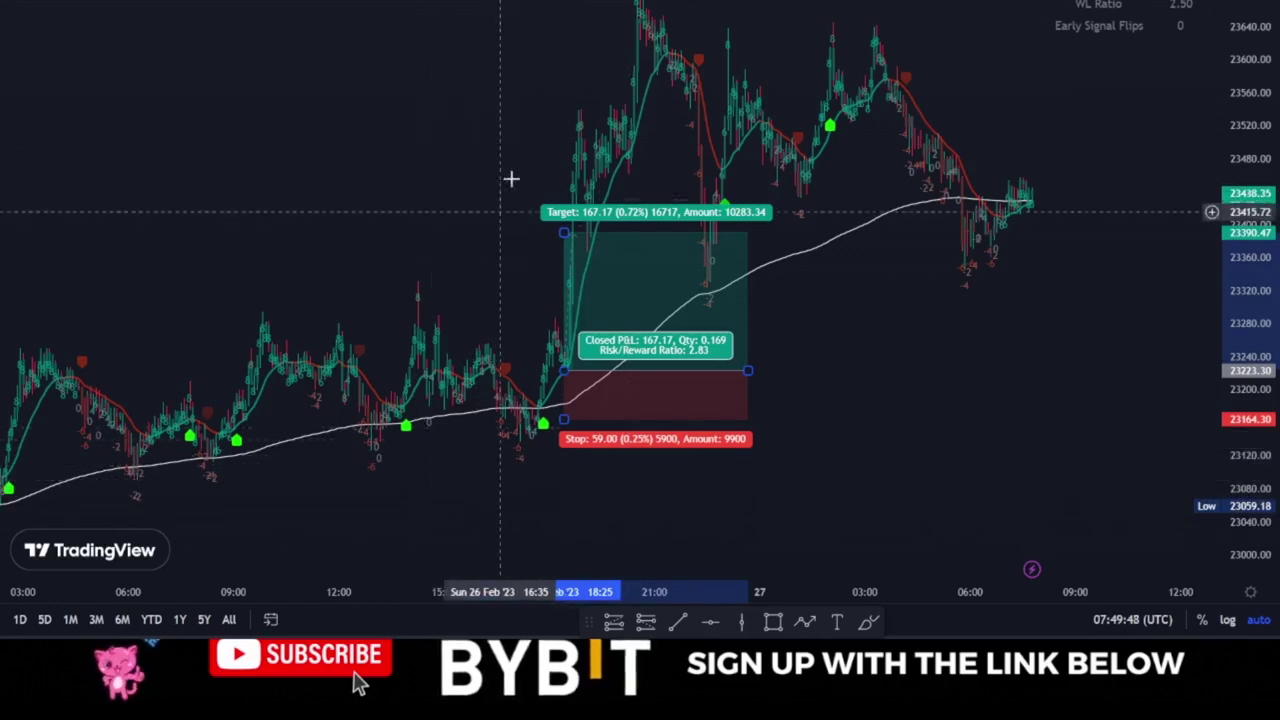
Nudge the long position's target up to 182.32 for a 3.09 risk/reward
{"action": "left_click_drag", "start_coordinate": [564, 232], "coordinate": [565, 219]}
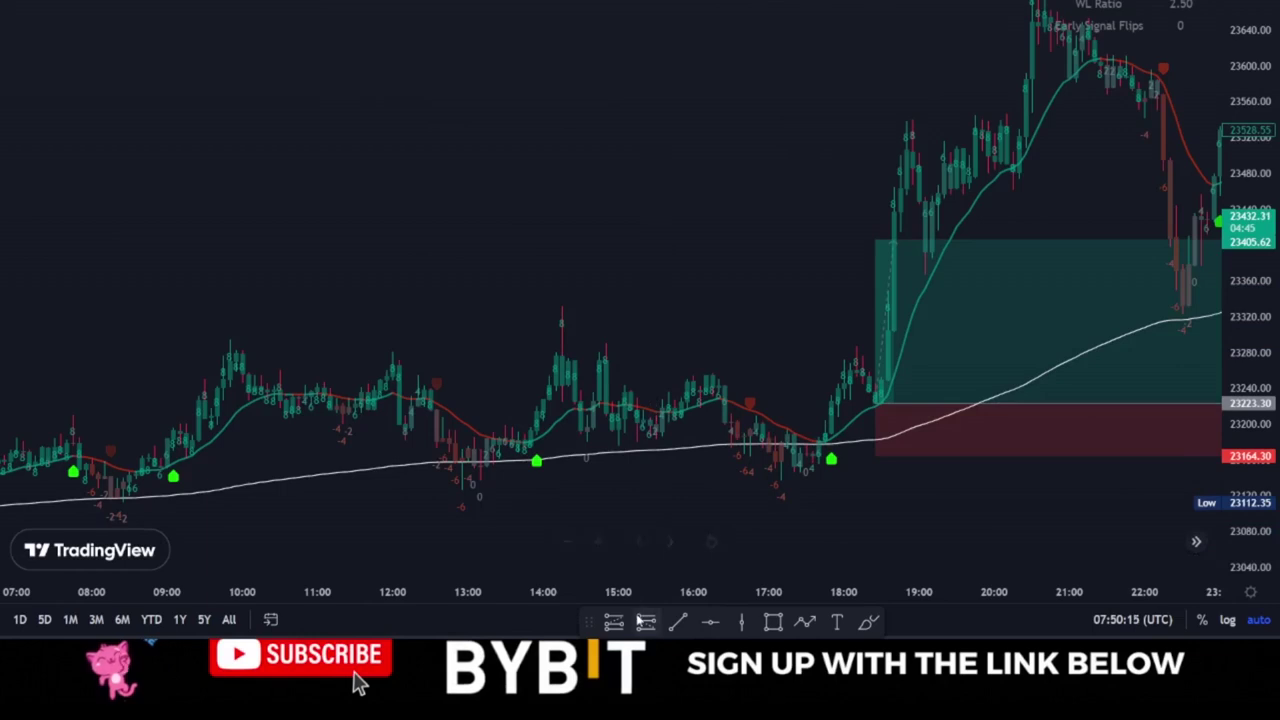
Place a long position at the 26 Feb 13:55 buy signal with a tightened stop
{"action": "left_click", "coordinate": [531, 445]}
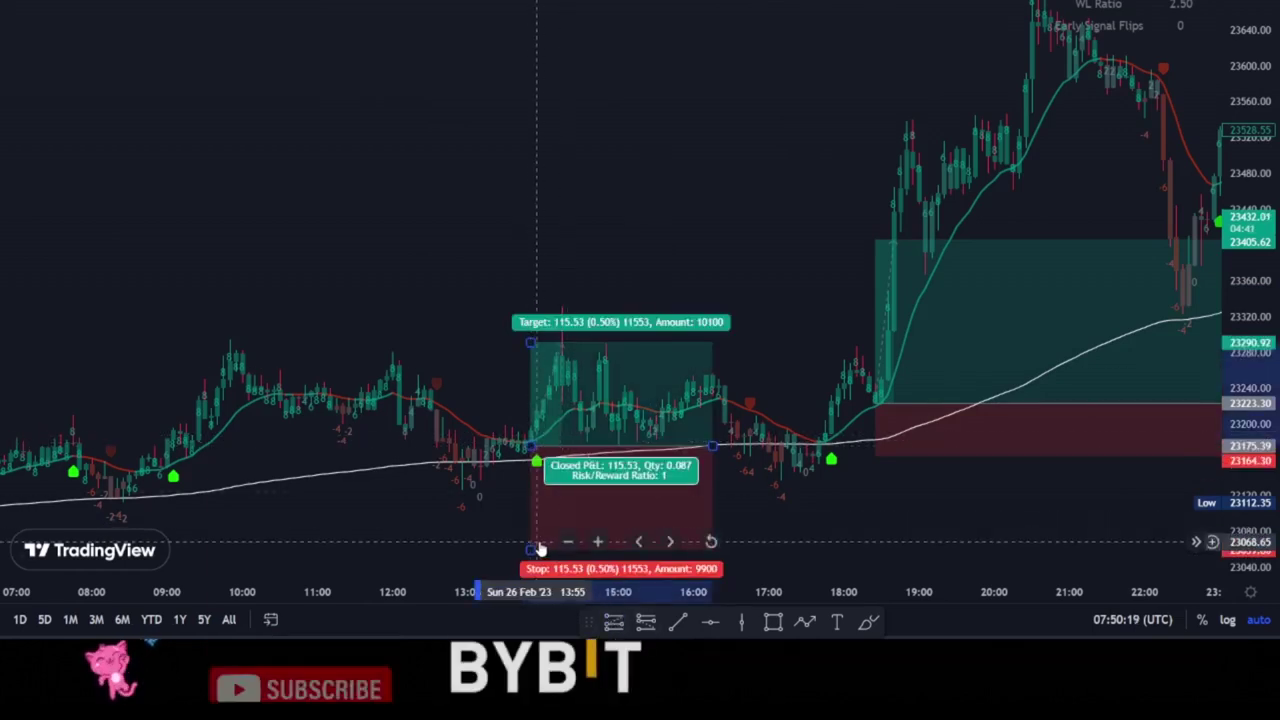
{"action": "left_click_drag", "start_coordinate": [531, 548], "coordinate": [531, 480]}
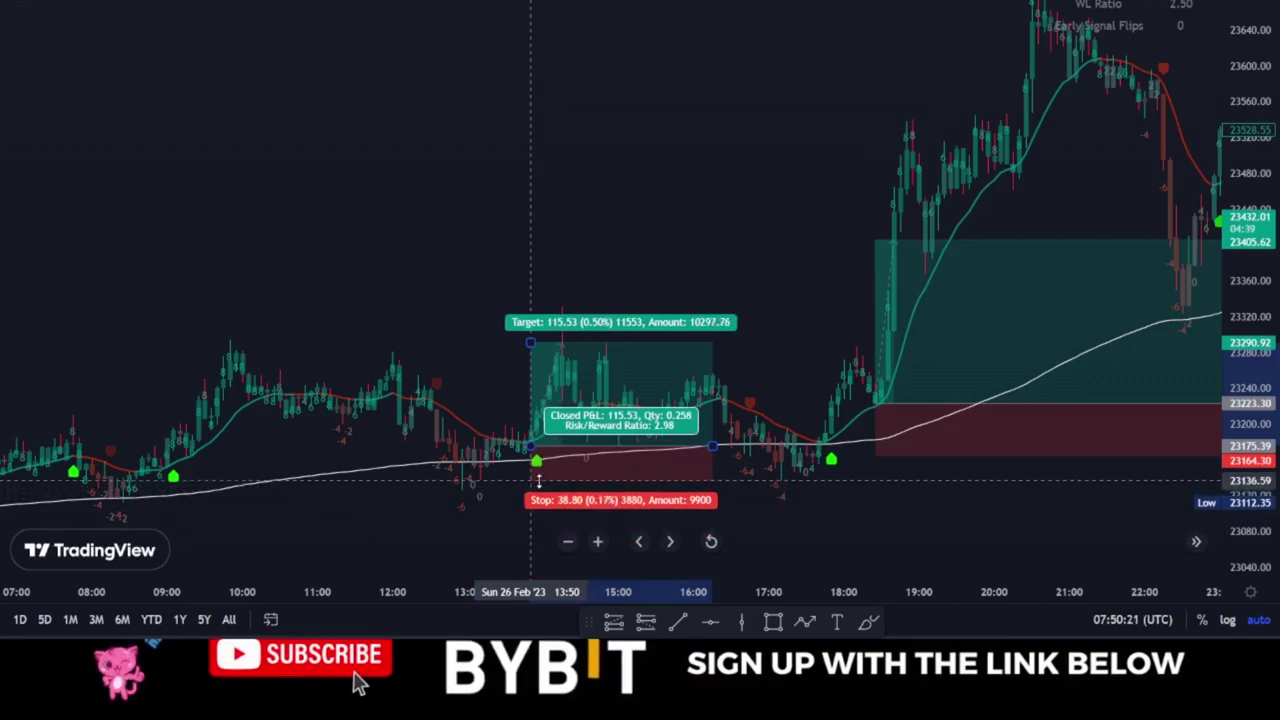
{"action": "mouse_move", "coordinate": [528, 344]}
{"action": "left_mouse_down"}
{"action": "mouse_move", "coordinate": [538, 324]}
{"action": "mouse_move", "coordinate": [546, 357]}
{"action": "mouse_move", "coordinate": [547, 335]}
{"action": "mouse_move", "coordinate": [528, 342]}
{"action": "left_mouse_up"}
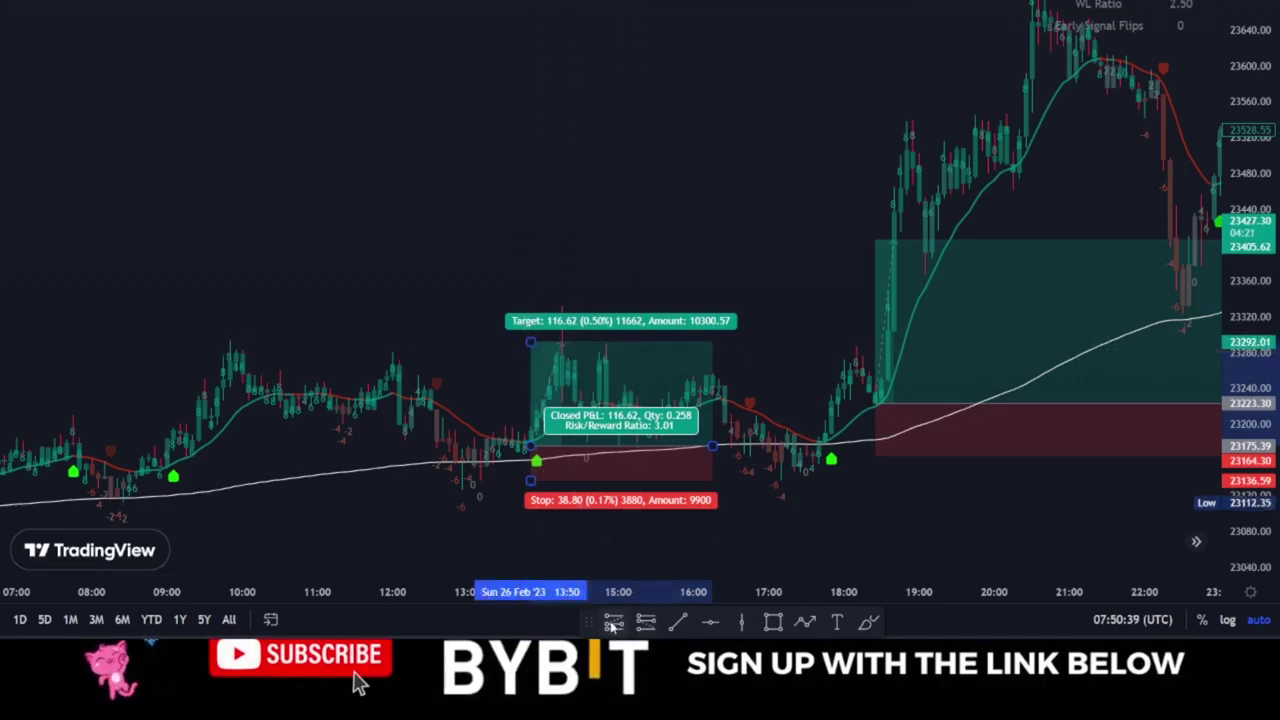
Place a long position at the 09:00 buy signal, stop just below entry, target slightly lowered
{"action": "left_click", "coordinate": [612, 622]}
{"action": "left_click", "coordinate": [170, 466]}
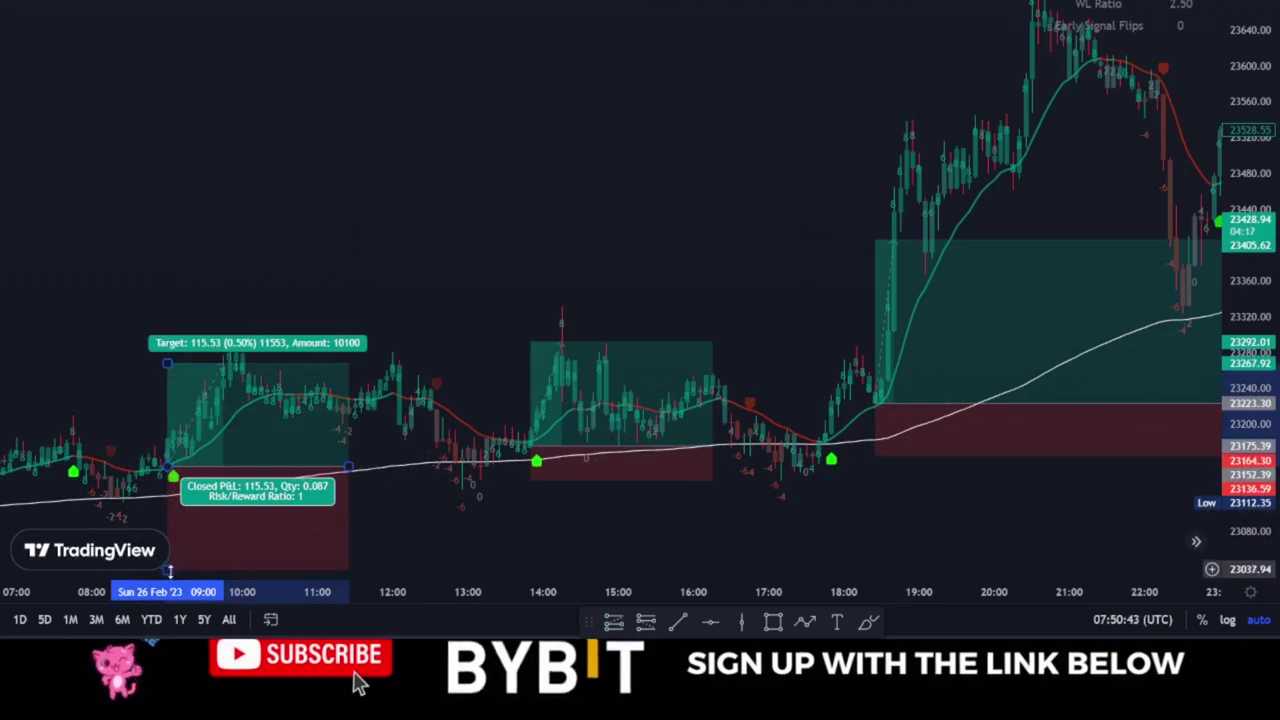
{"action": "left_click_drag", "start_coordinate": [167, 574], "coordinate": [178, 502]}
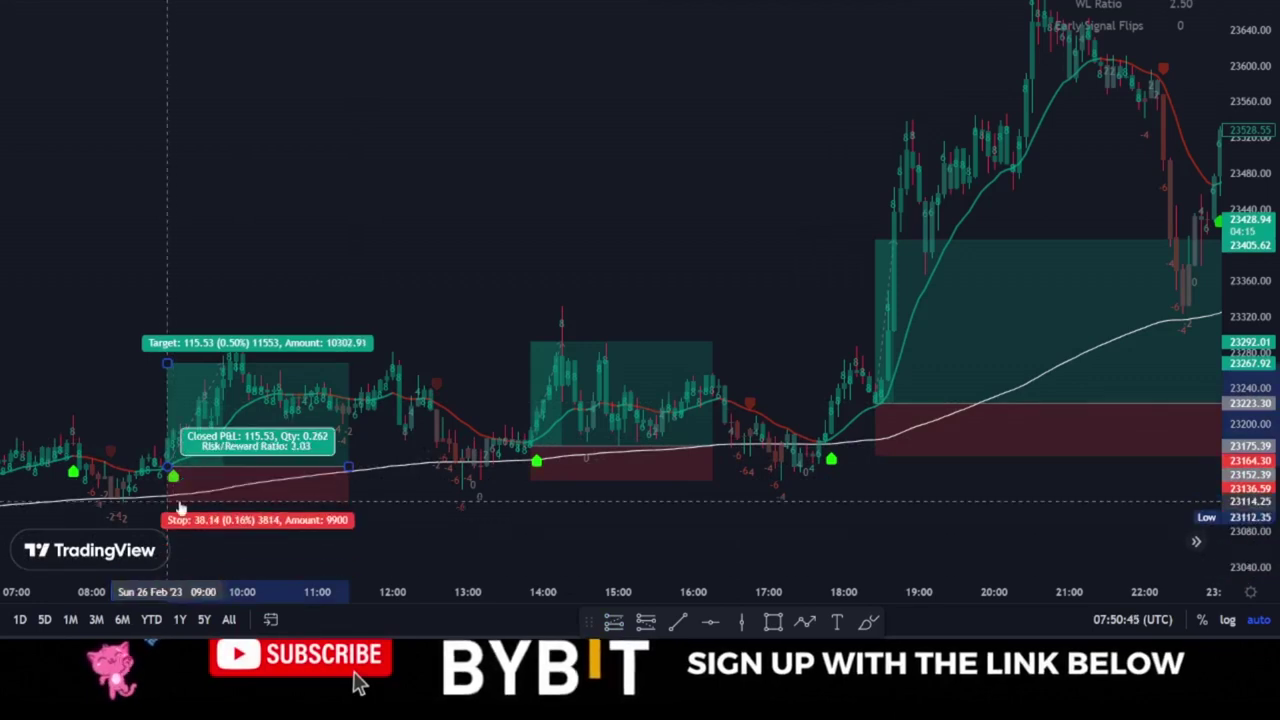
{"action": "left_click_drag", "start_coordinate": [167, 363], "coordinate": [167, 377]}
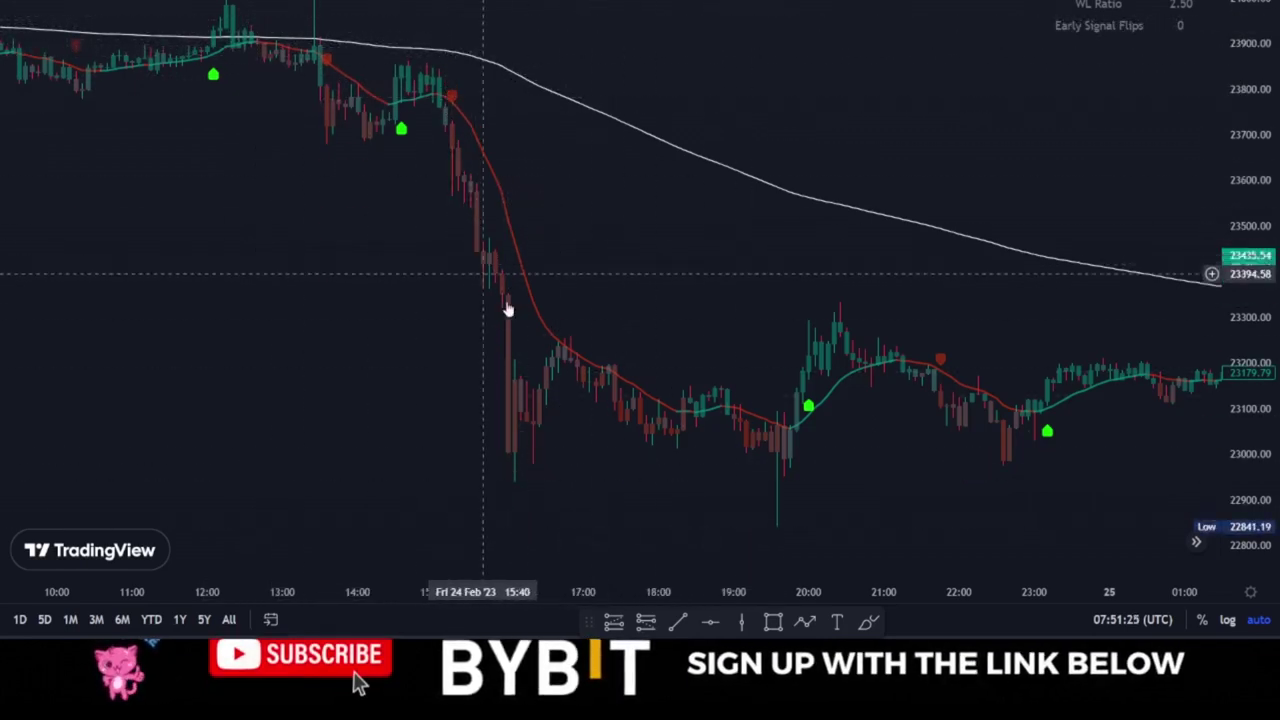
Place a short position at the 24 Feb 15:15 sell signal with a 2.36 risk/reward
{"action": "left_click", "coordinate": [645, 622]}
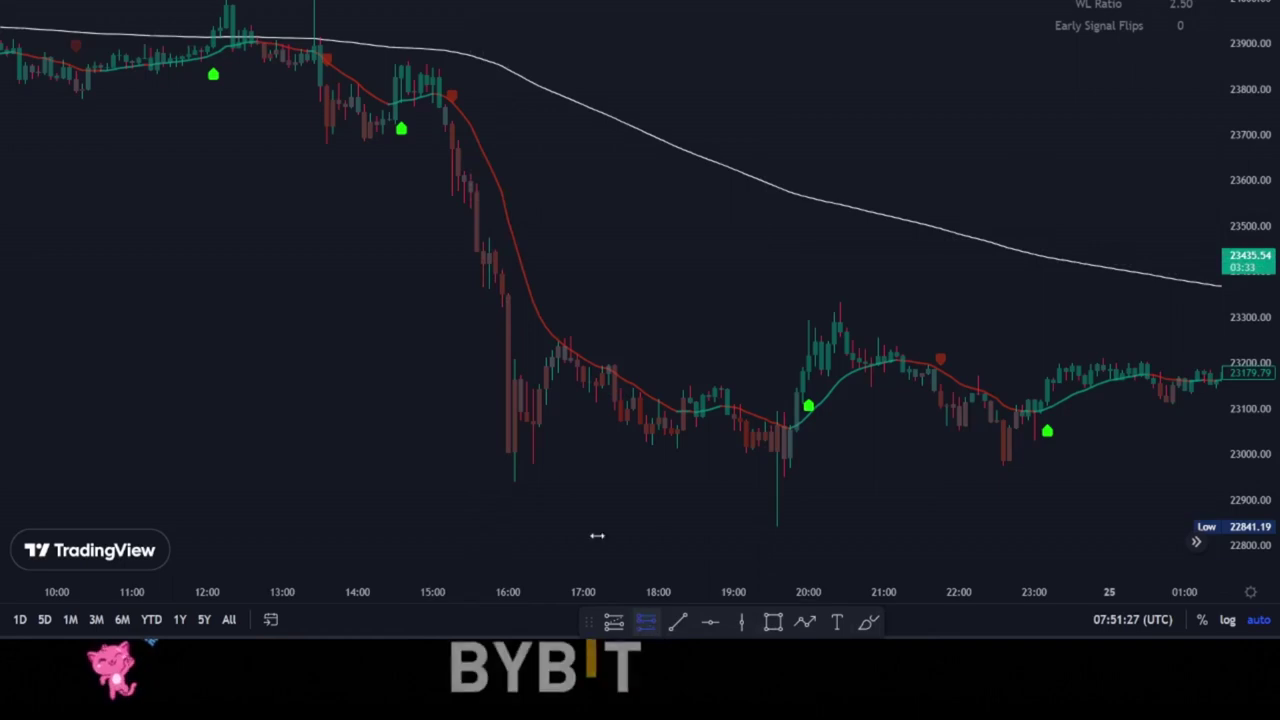
{"action": "left_click", "coordinate": [451, 124]}
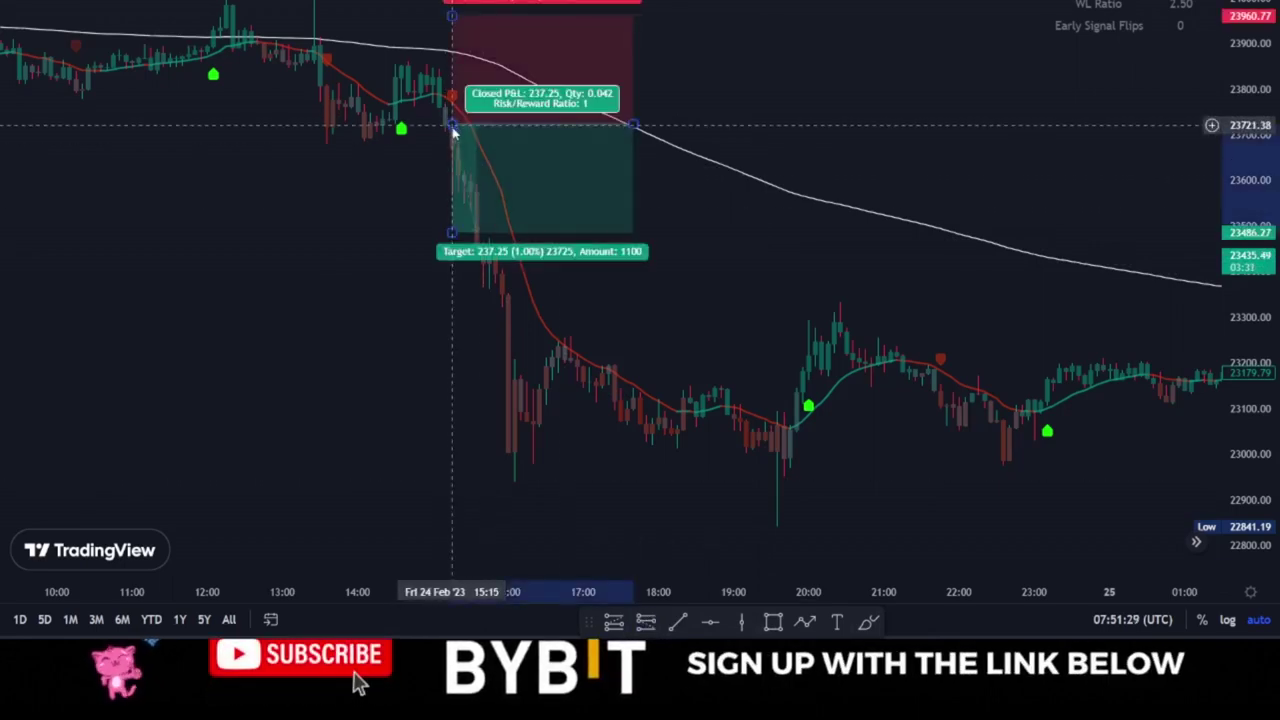
{"action": "left_click_drag", "start_coordinate": [456, 14], "coordinate": [465, 70]}
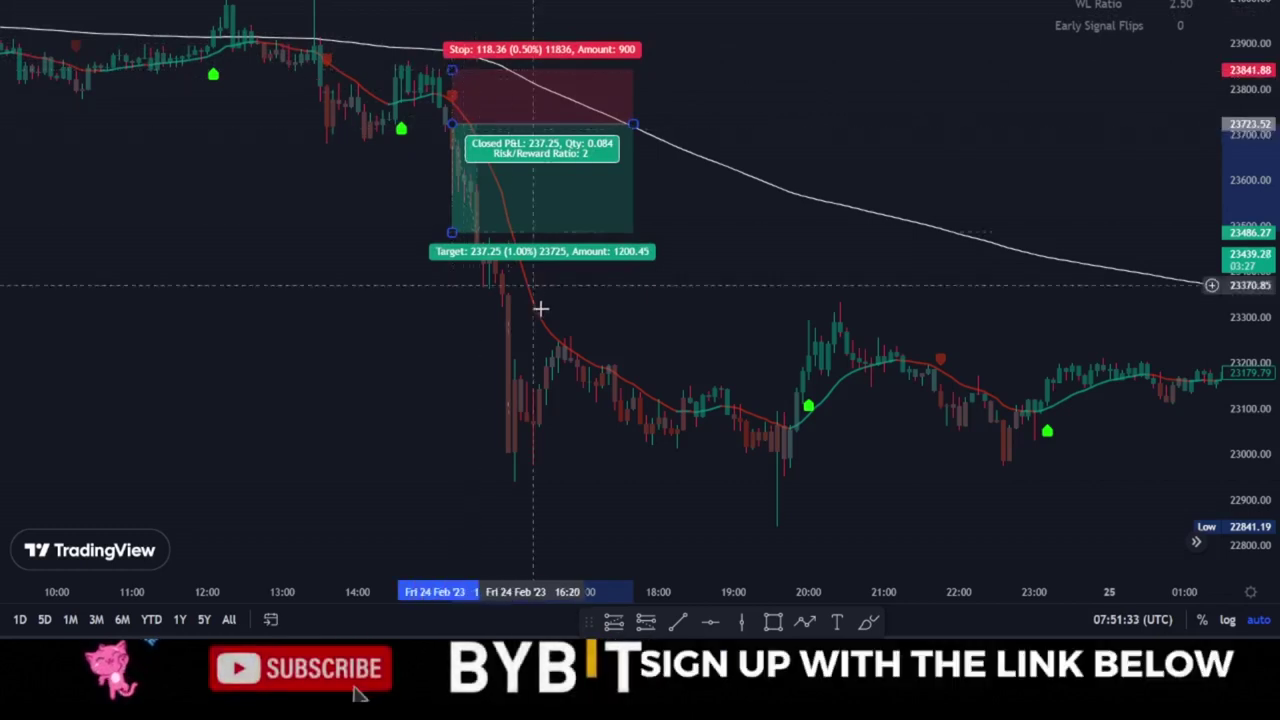
{"action": "left_click_drag", "start_coordinate": [452, 236], "coordinate": [481, 255]}
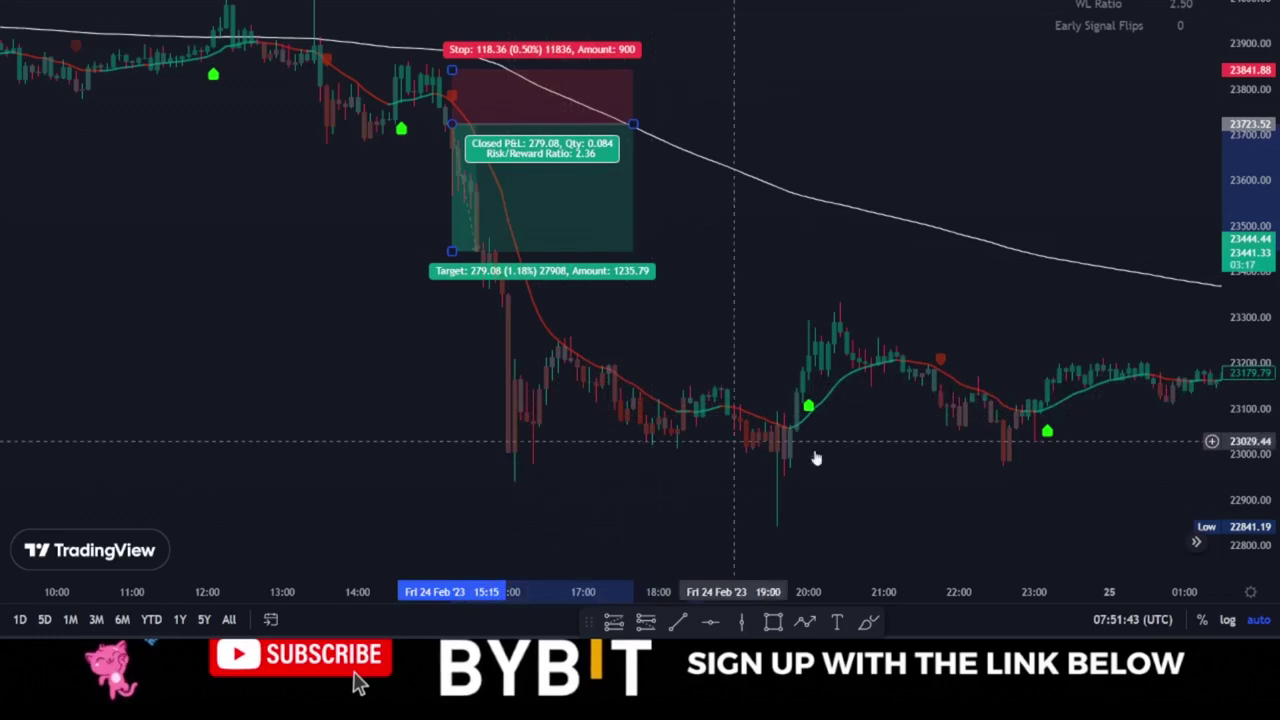
Place a short position at the 21:45 sell signal: stop 75.61, target 175.44, risk/reward 2.32
{"action": "left_click_drag", "start_coordinate": [897, 473], "coordinate": [563, 423]}
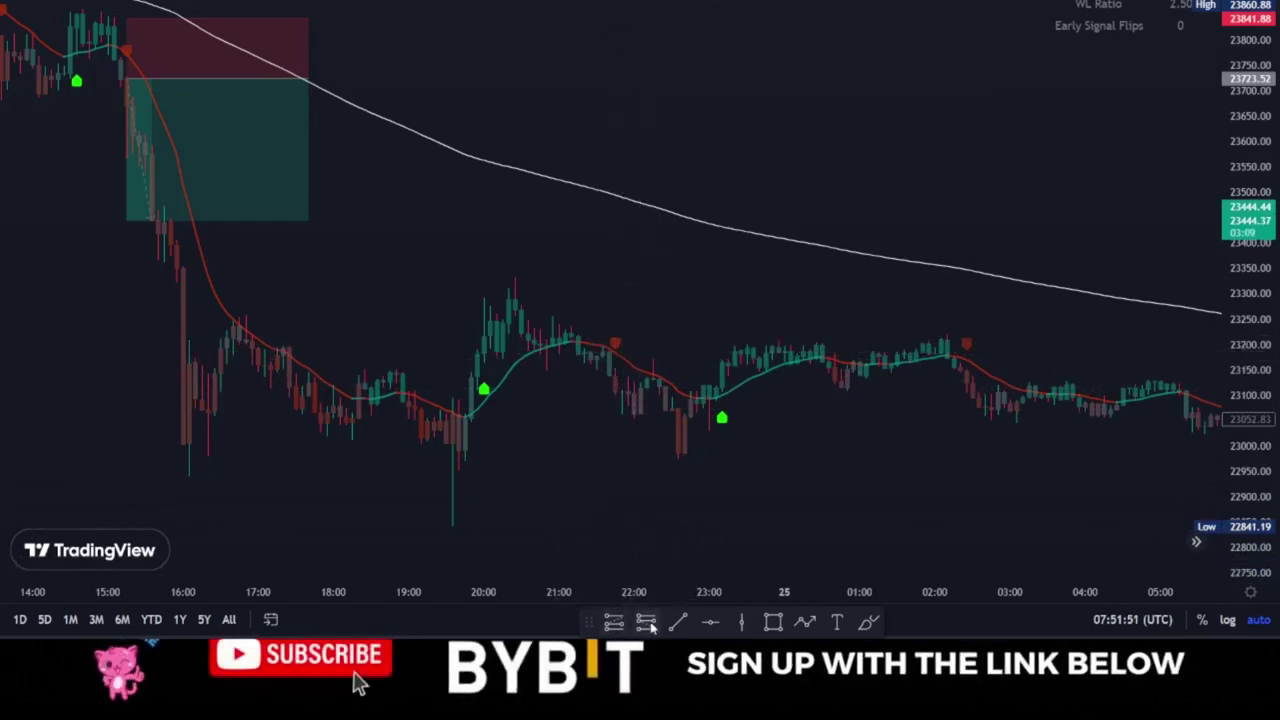
{"action": "left_click", "coordinate": [612, 355]}
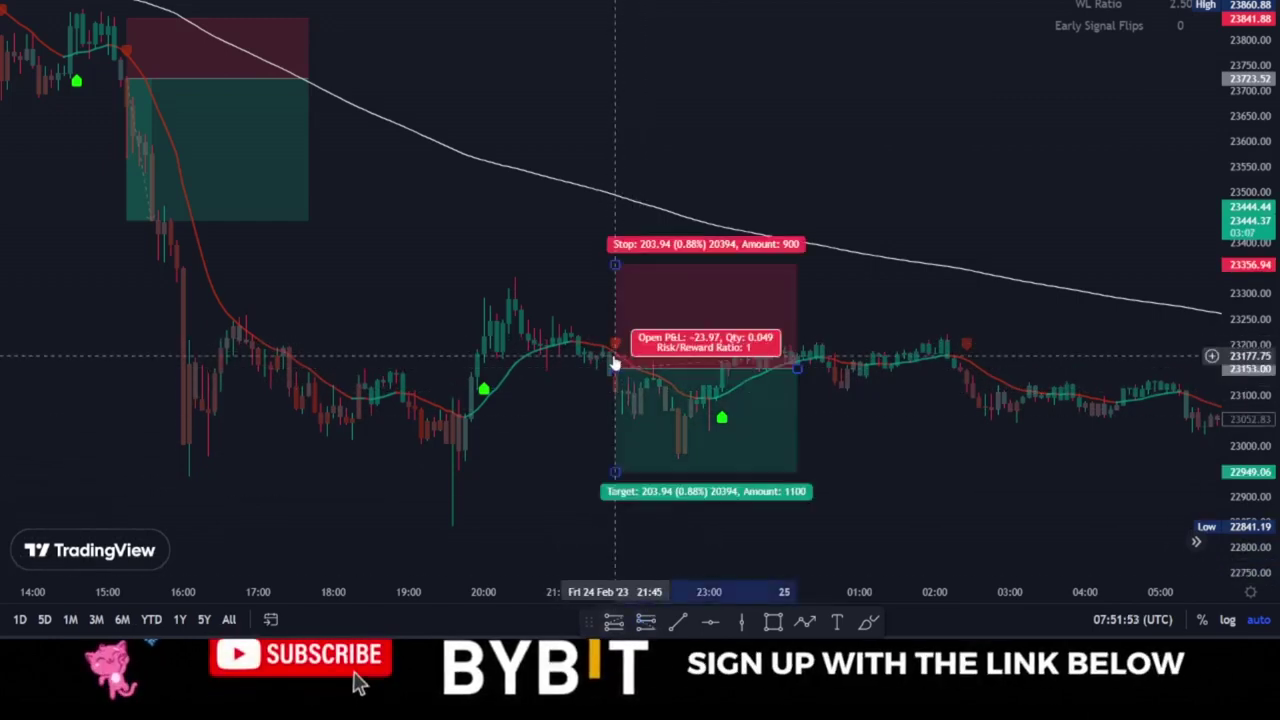
{"action": "left_click_drag", "start_coordinate": [615, 263], "coordinate": [615, 330]}
{"action": "left_click_drag", "start_coordinate": [615, 471], "coordinate": [625, 457]}
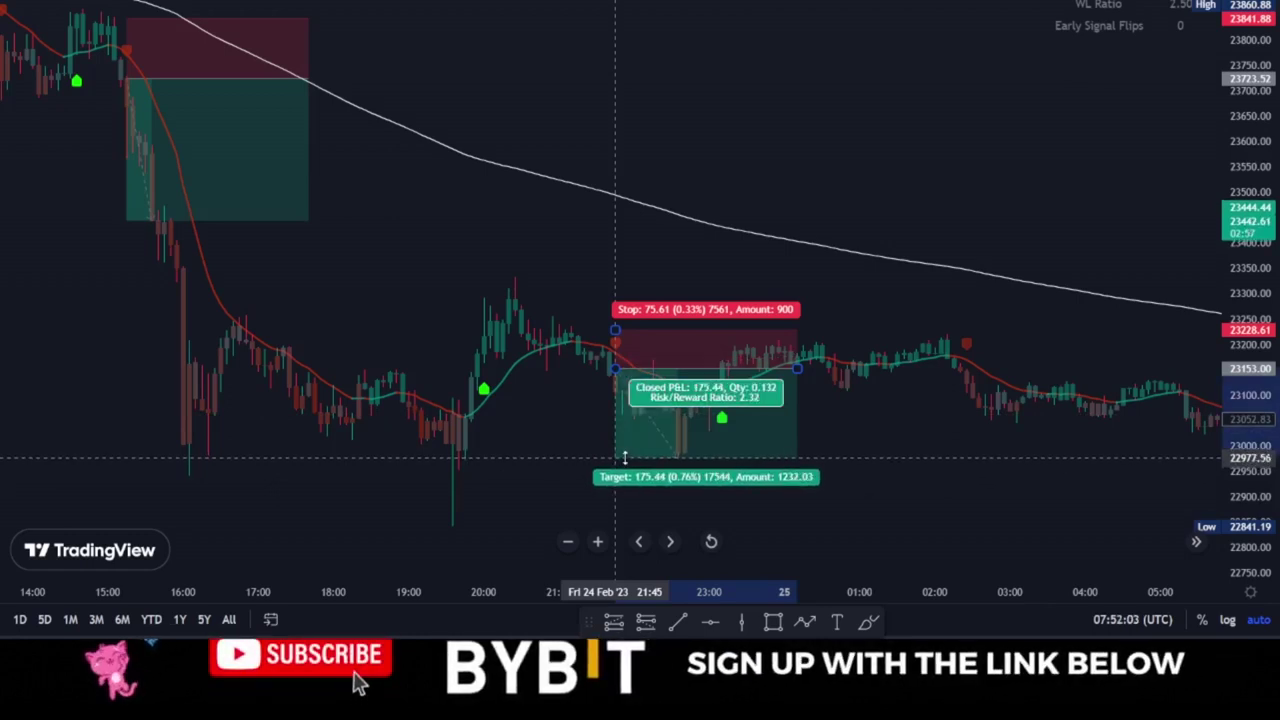
Place a short position at the Sat 25 Feb 09:10 sell signal with a 2.83 risk/reward
{"action": "scroll", "coordinate": [1017, 506], "scroll_direction": "right", "scroll_amount": 10}
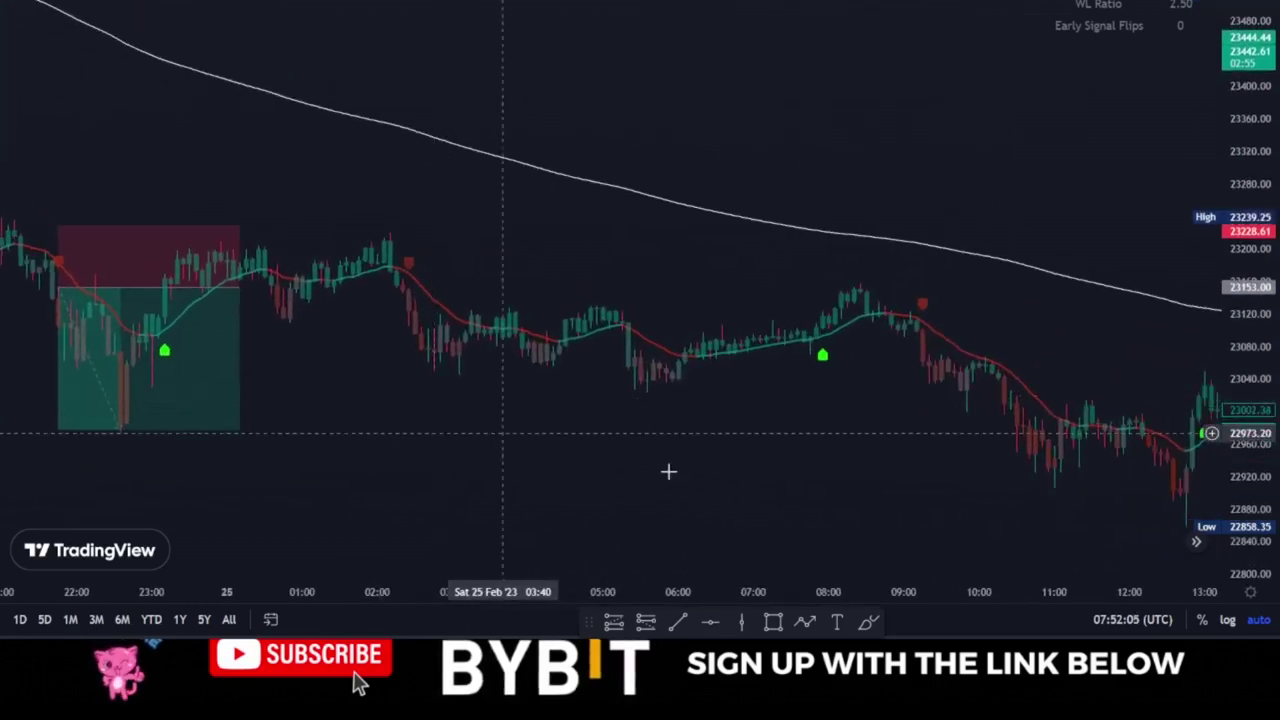
{"action": "scroll", "coordinate": [668, 471], "scroll_direction": "right", "scroll_amount": 10}
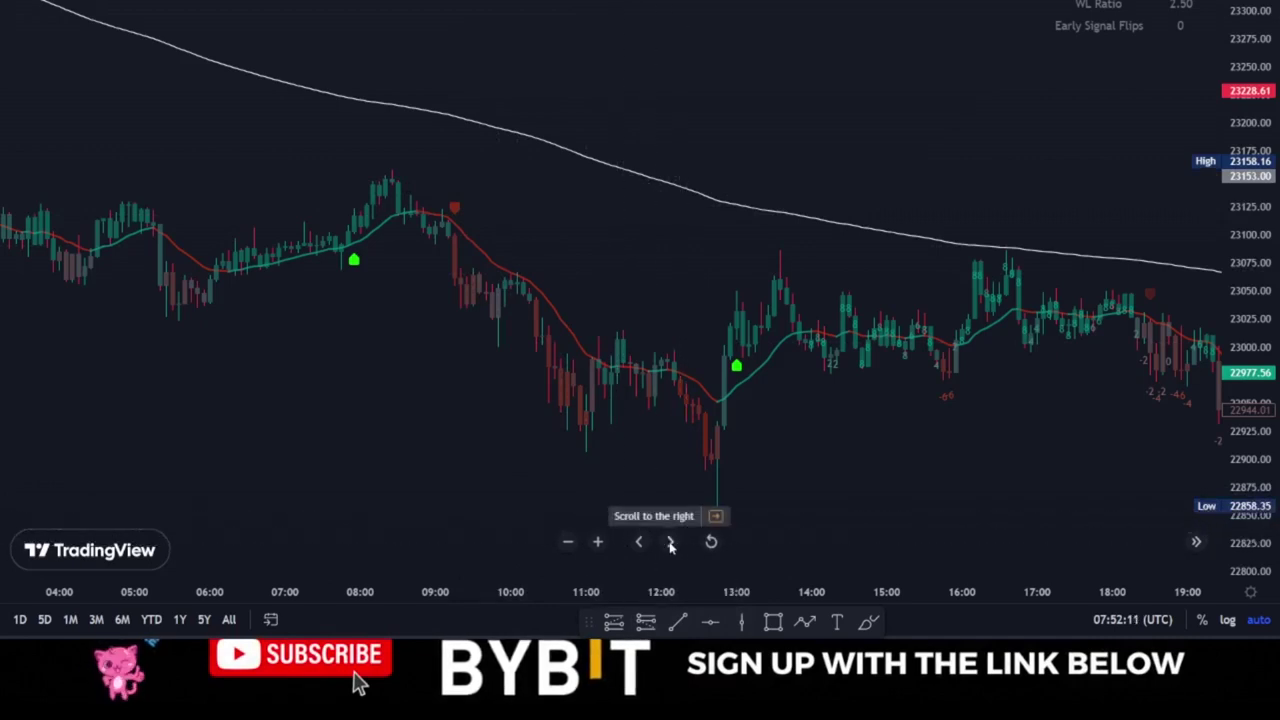
{"action": "left_click", "coordinate": [645, 621]}
{"action": "left_click", "coordinate": [447, 233]}
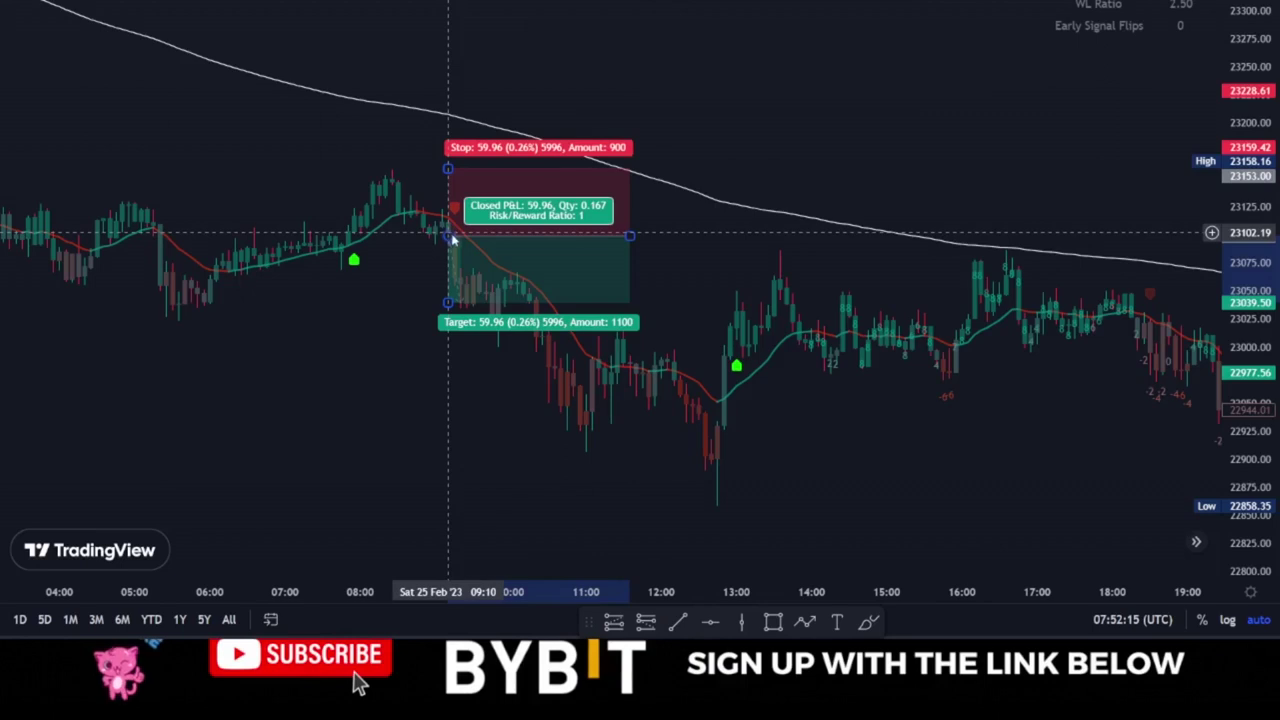
{"action": "left_click_drag", "start_coordinate": [448, 164], "coordinate": [448, 185]}
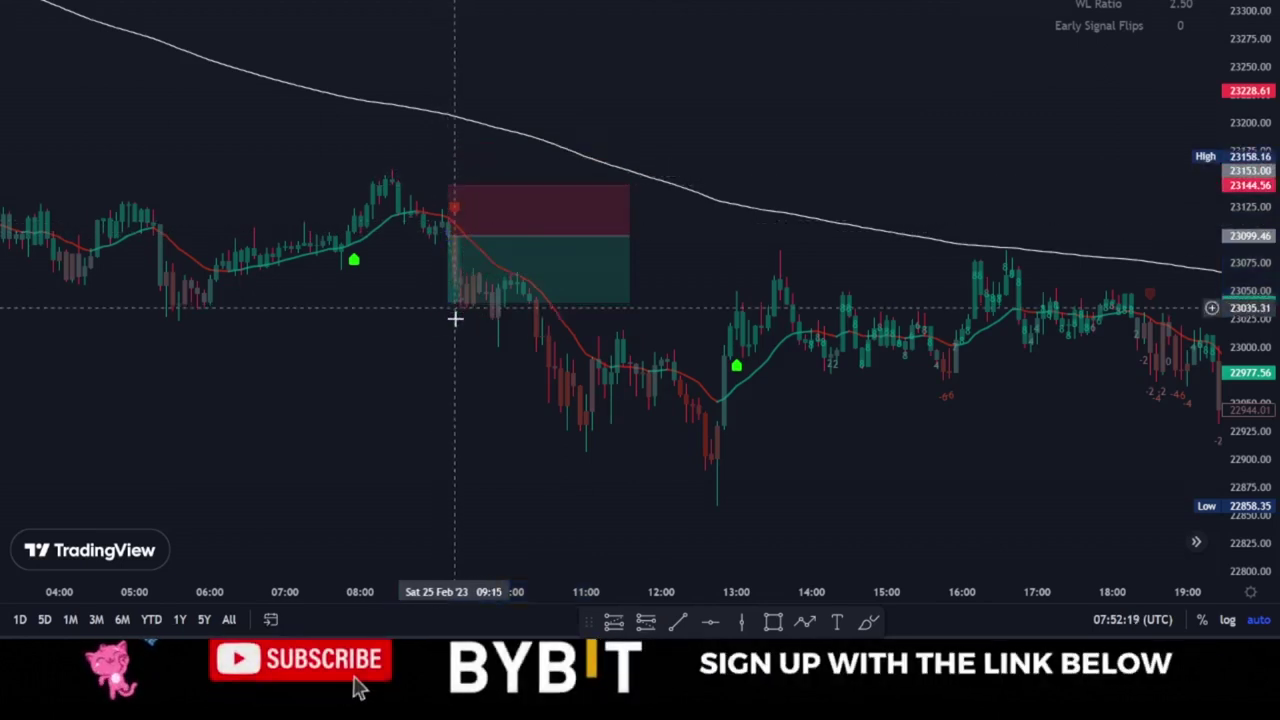
{"action": "left_click_drag", "start_coordinate": [450, 305], "coordinate": [466, 391]}
{"action": "left_click_drag", "start_coordinate": [829, 443], "coordinate": [514, 391]}
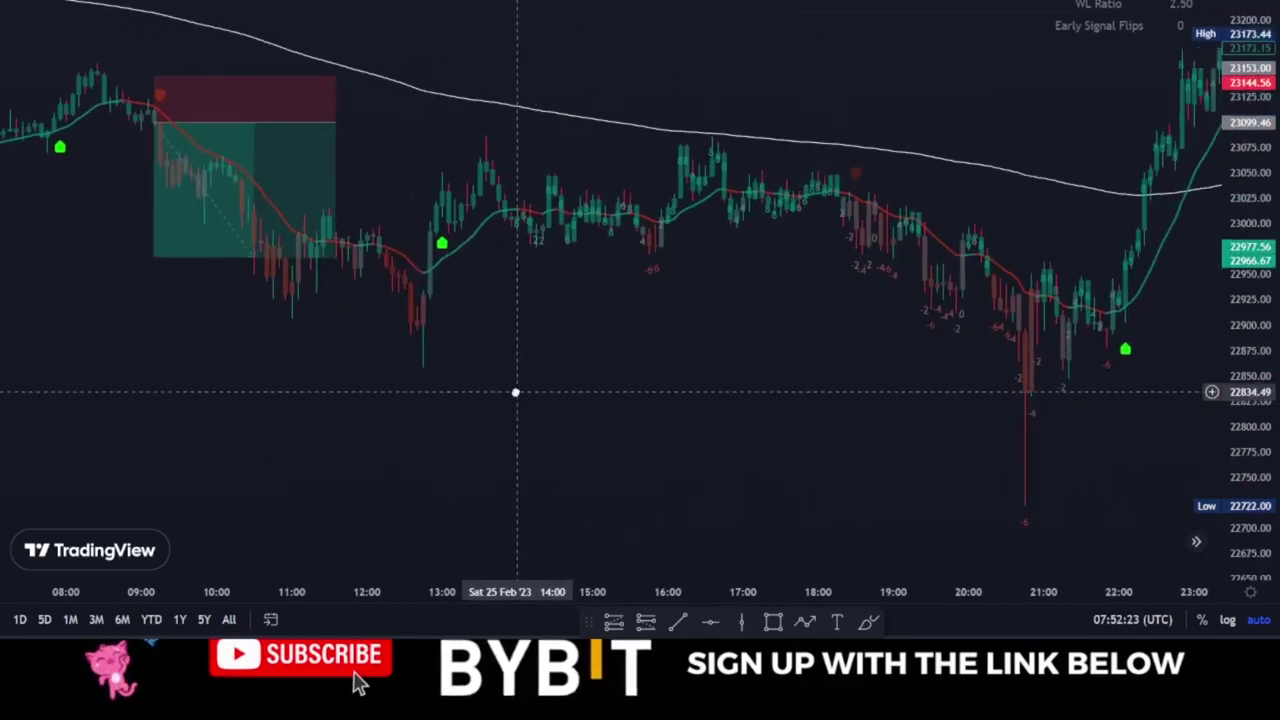
Place a short position at the 18:30 sell signal with a 40.65 stop and 2.28 risk/reward
{"action": "left_click_drag", "start_coordinate": [691, 403], "coordinate": [497, 398]}
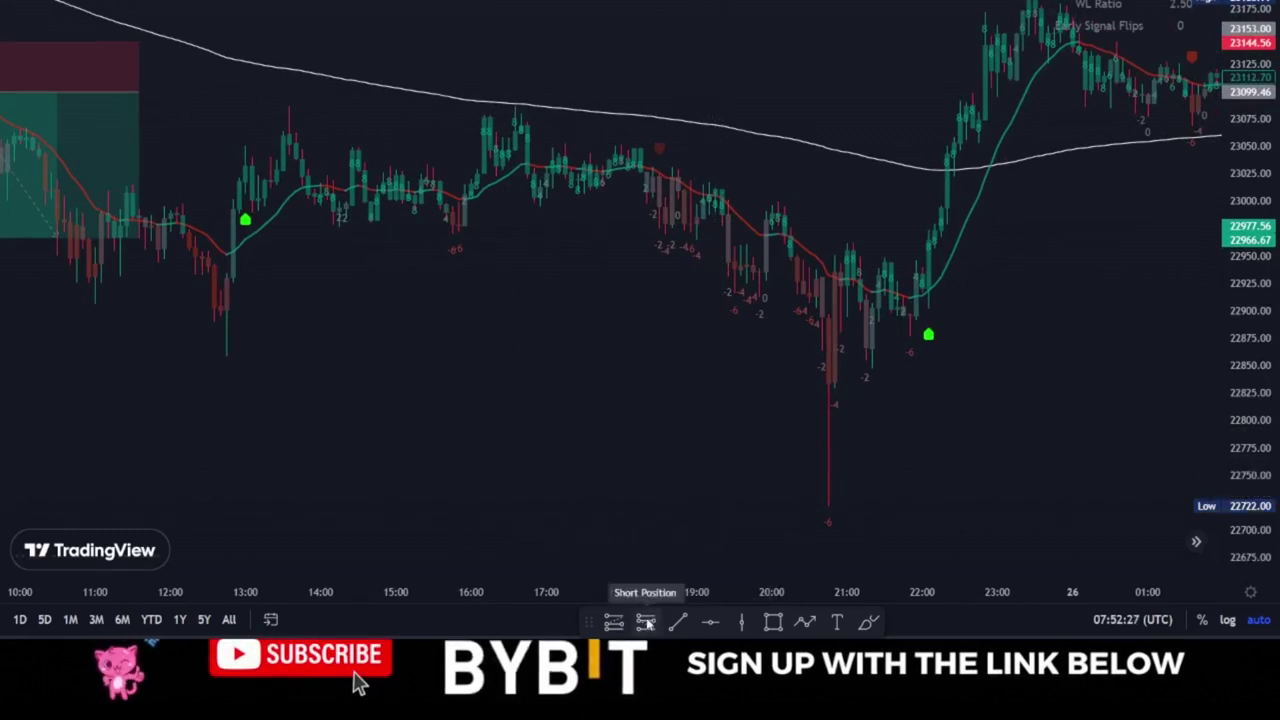
{"action": "left_click", "coordinate": [658, 174]}
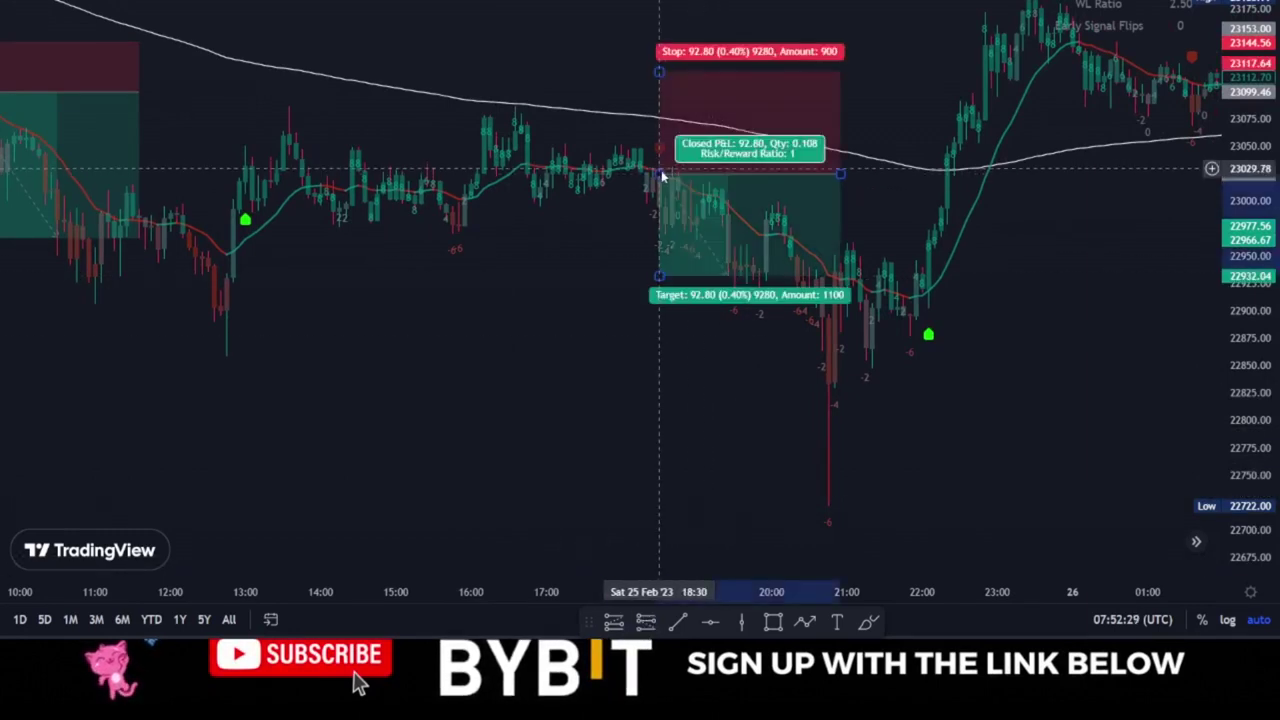
{"action": "left_click_drag", "start_coordinate": [659, 72], "coordinate": [660, 128]}
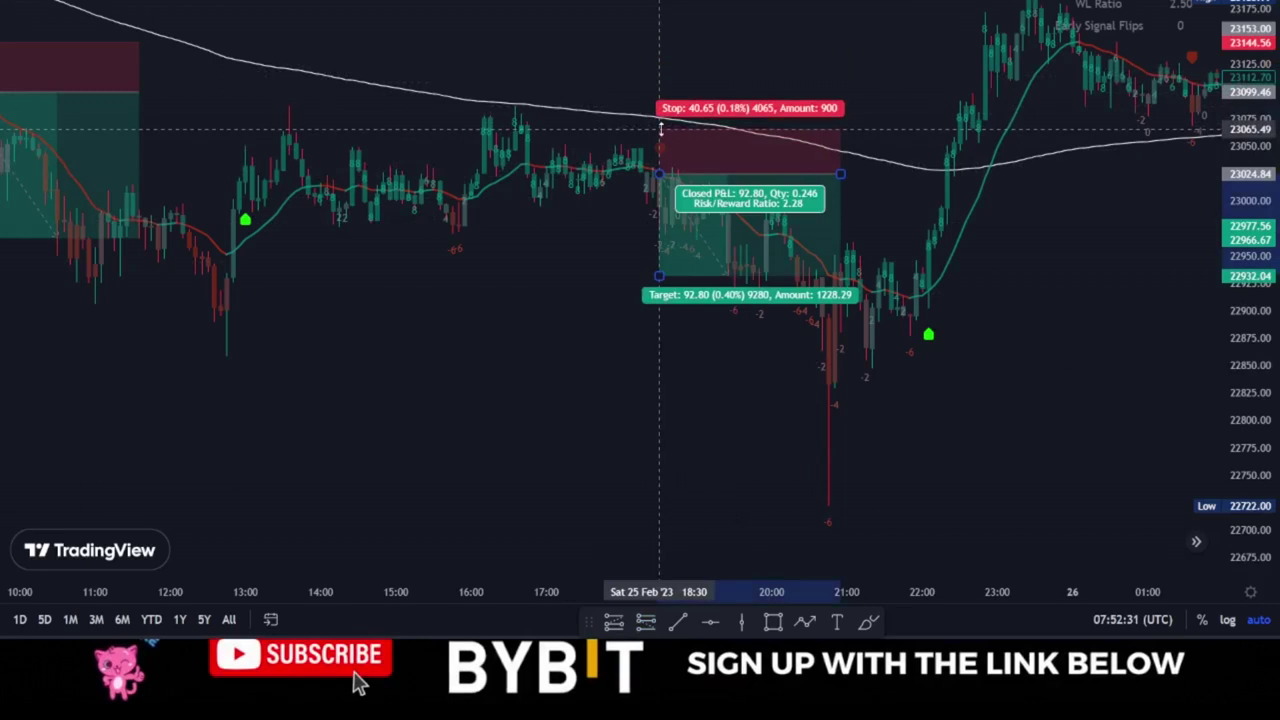